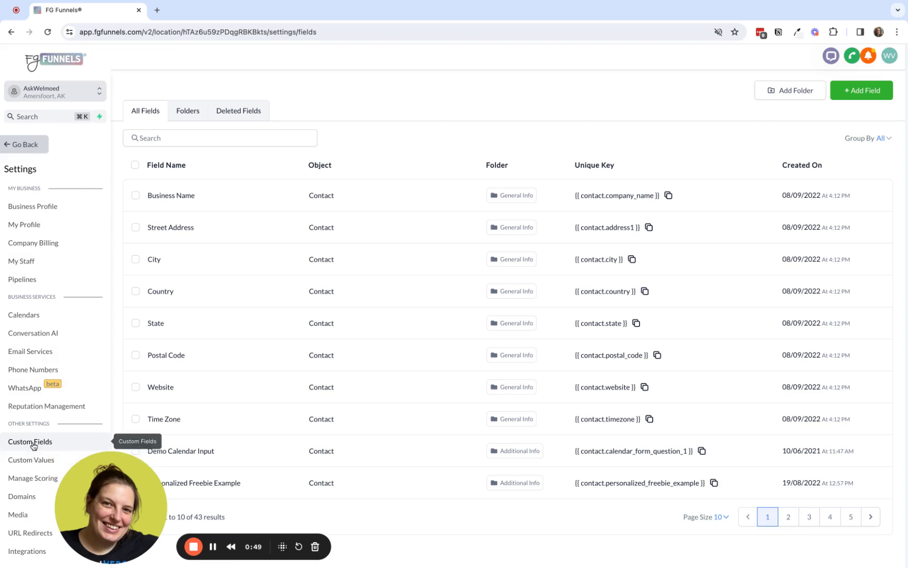
Start a new single-line custom field and name it "Goal".
click(869, 91)
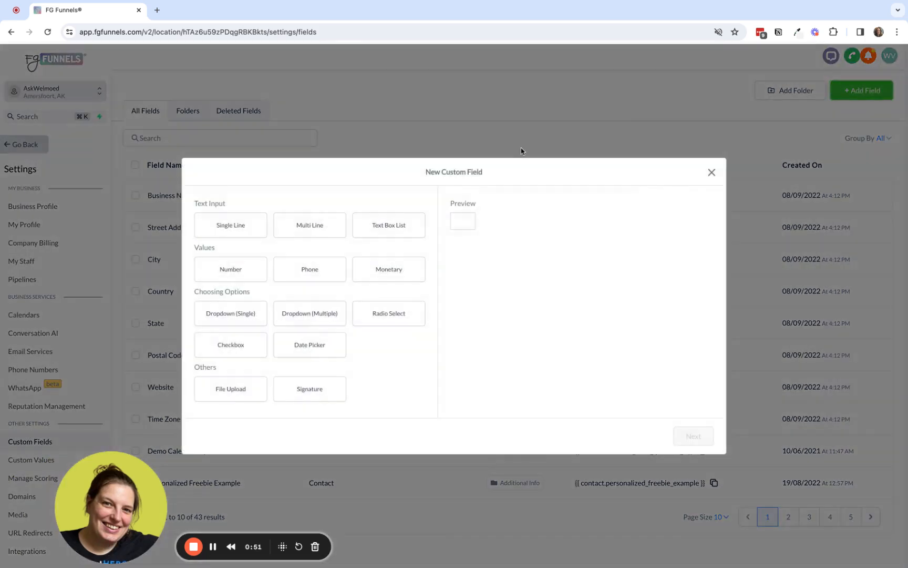
click(235, 230)
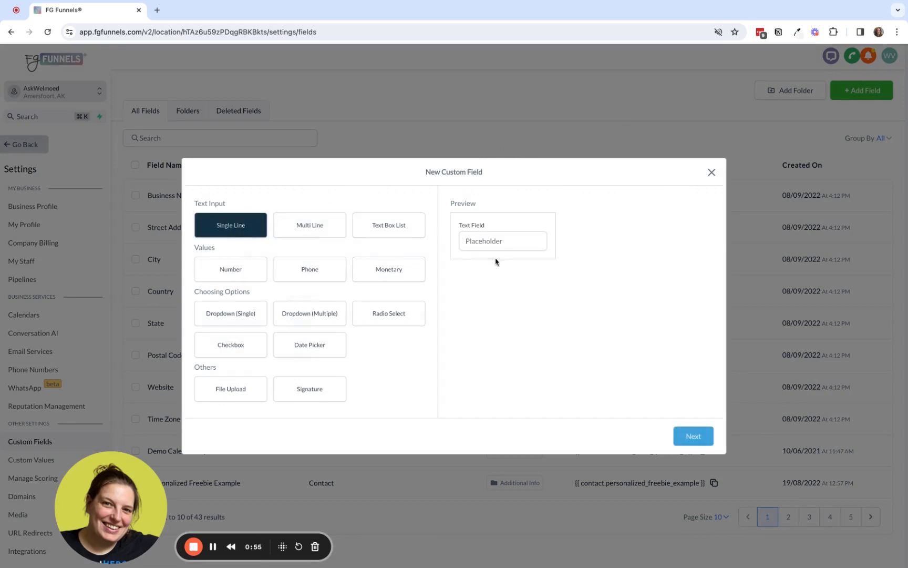
click(693, 436)
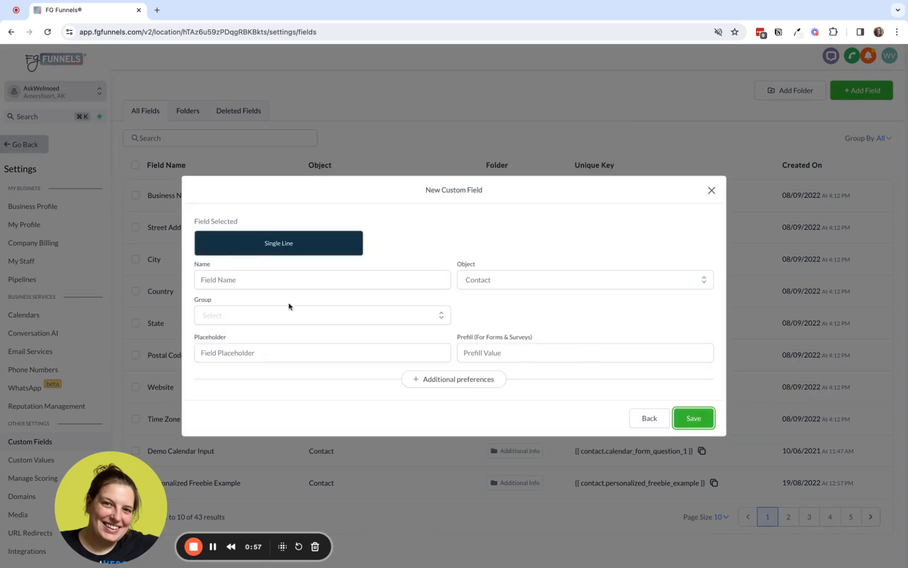
click(213, 283)
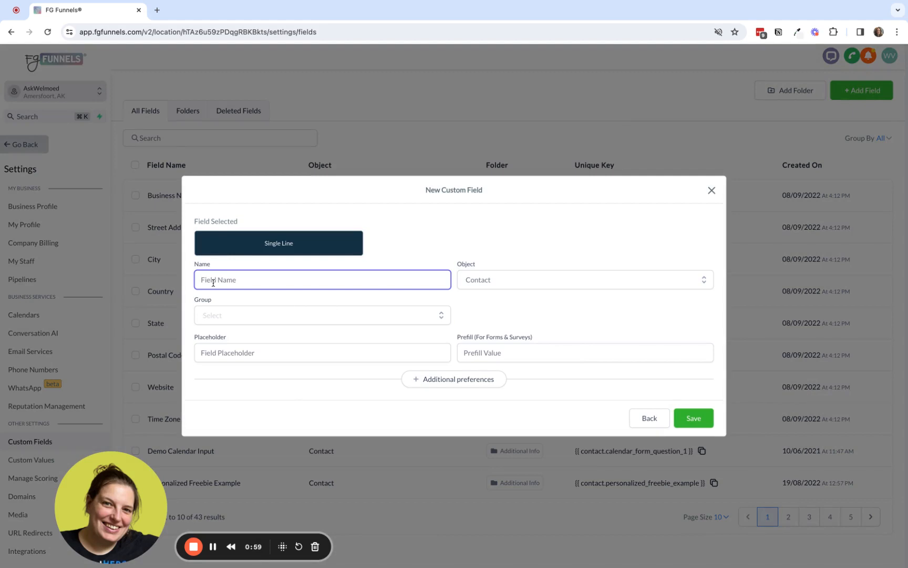
text(Goal)
Assign the new custom field to the Contact object and the Additional Info group.
click(468, 282)
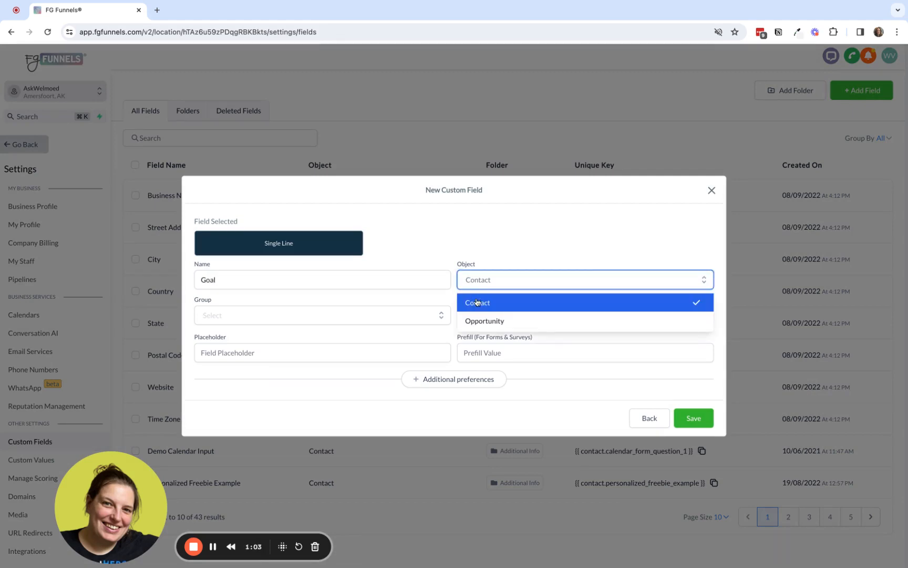
click(477, 302)
click(247, 317)
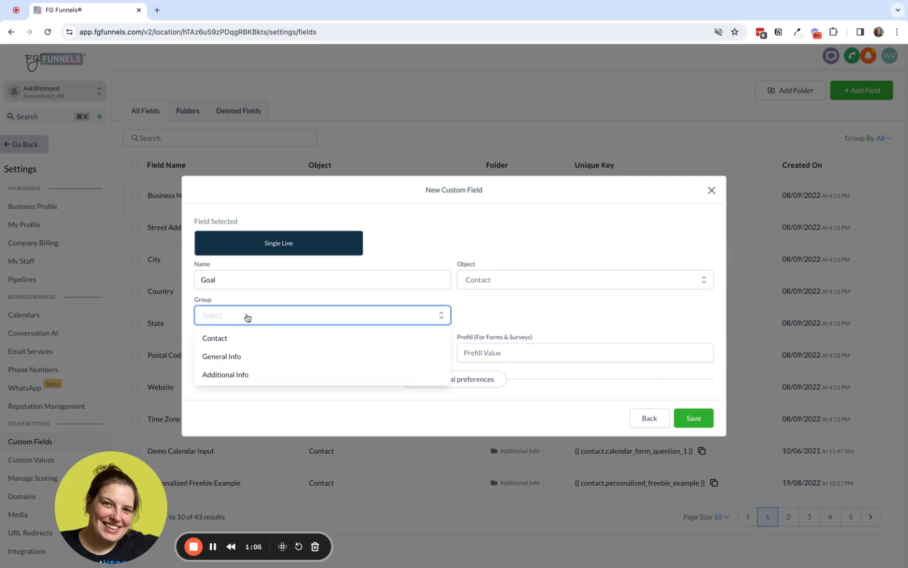
click(253, 375)
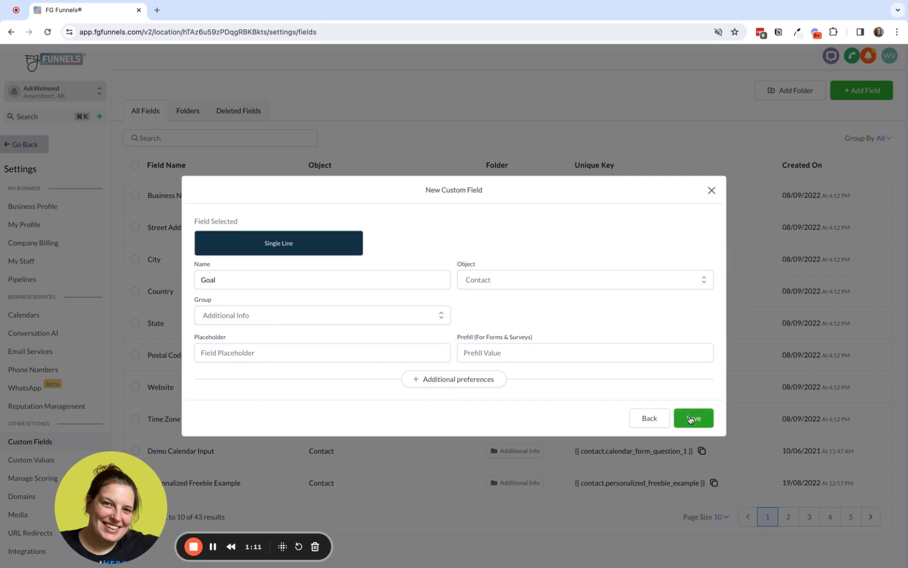
Set the field's placeholder to "Type your goal here!" and save the custom field.
click(213, 357)
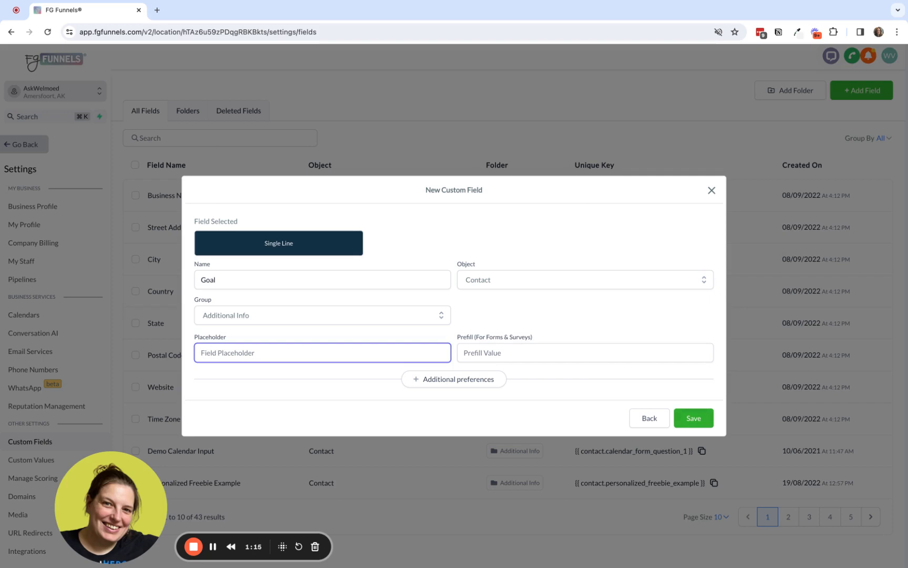
text(Type your goal here!)
click(705, 417)
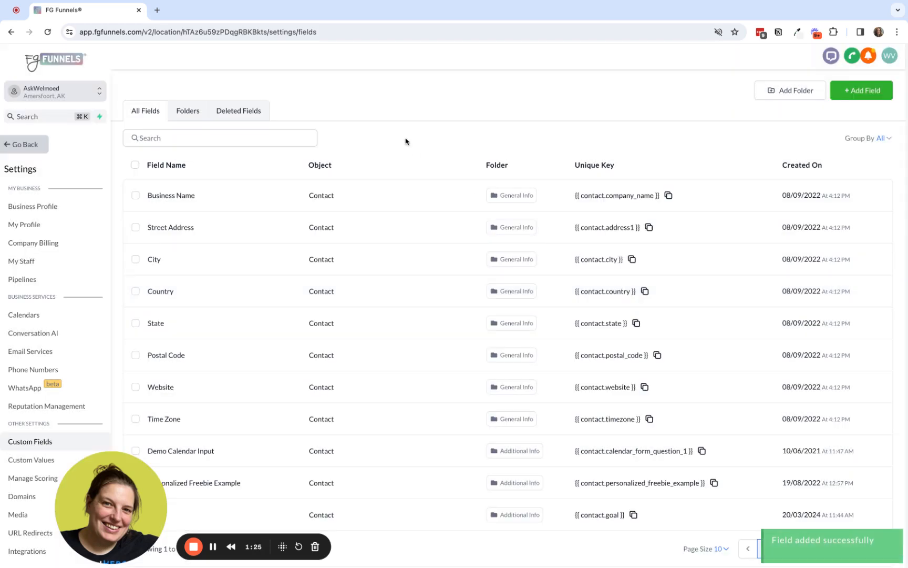
Leave the settings and create a new form in the Sites form builder.
click(39, 146)
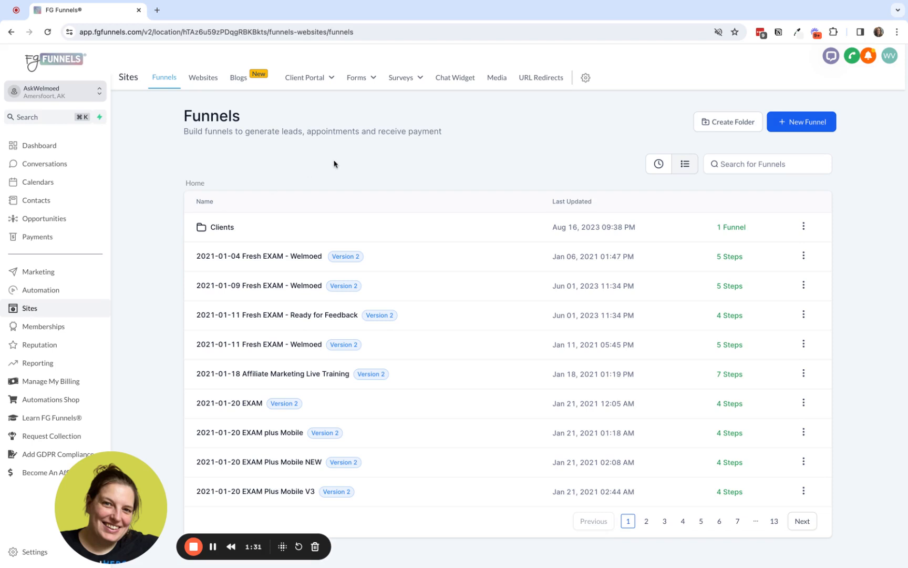
mouse_move(361, 87)
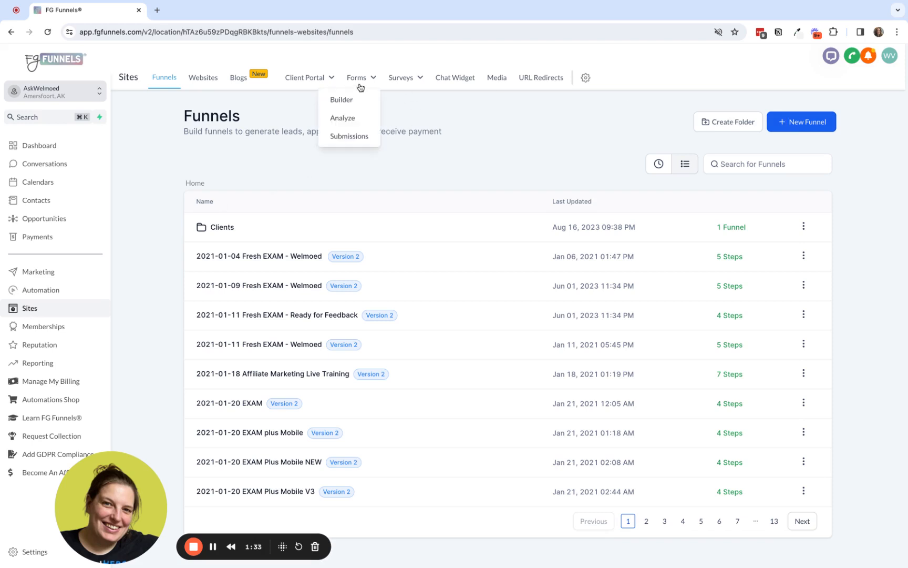
click(336, 100)
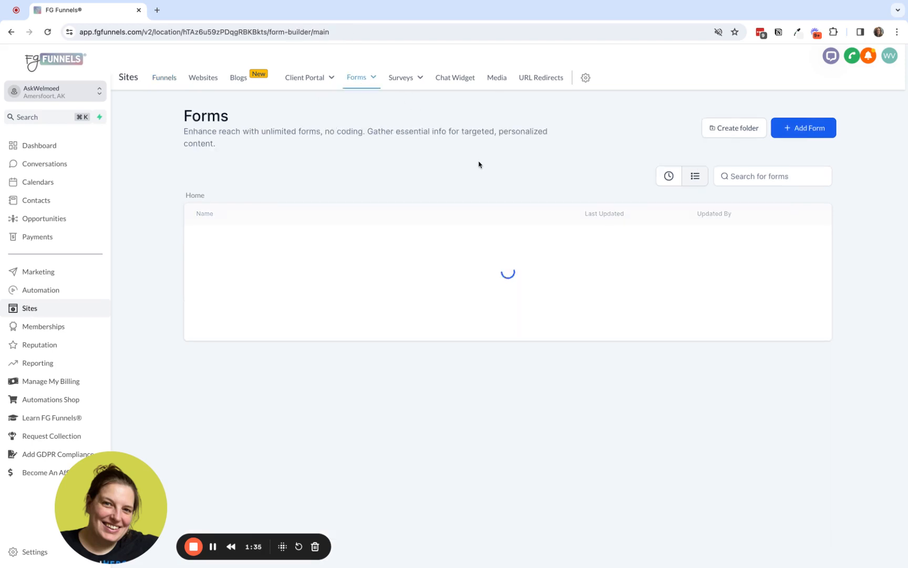
click(799, 128)
click(578, 164)
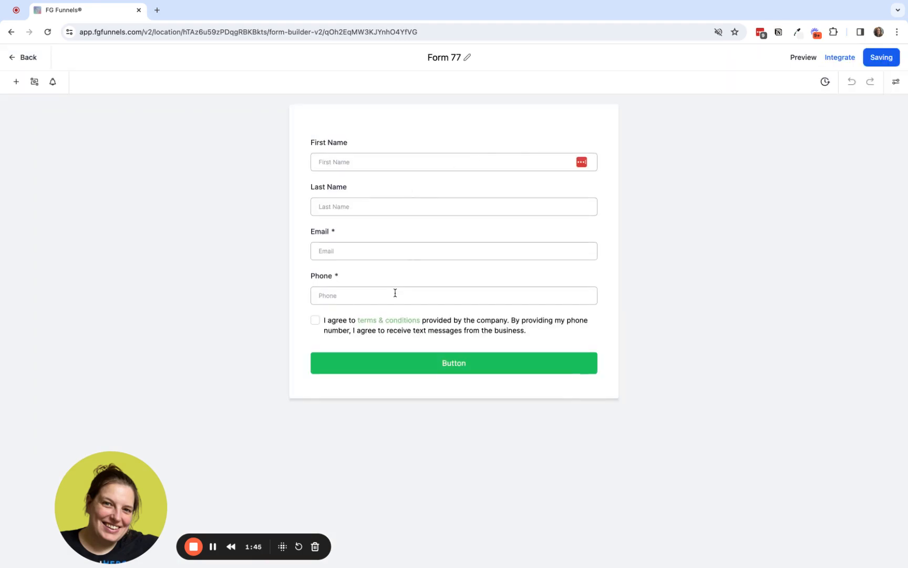
Remove the Phone and Last Name fields from the form.
click(389, 288)
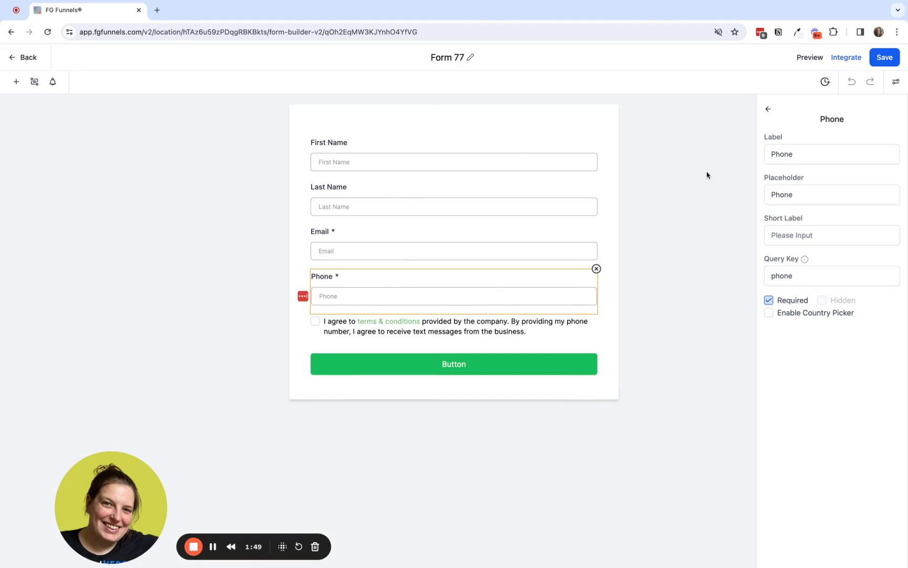
click(596, 269)
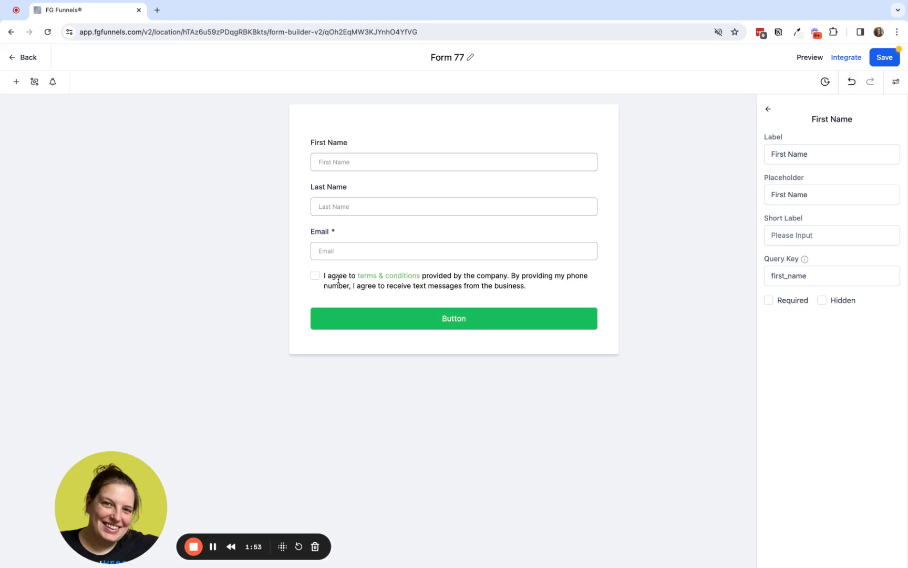
click(383, 279)
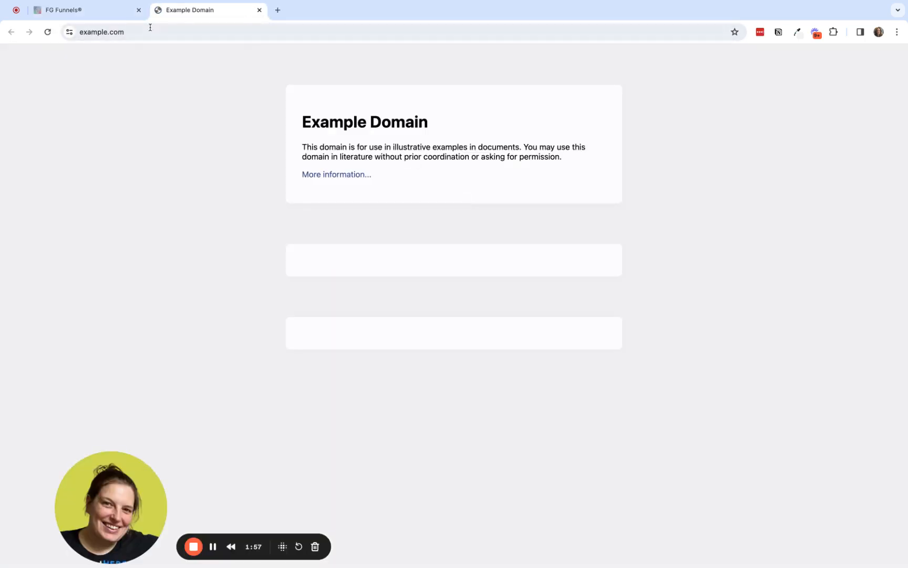
click(126, 16)
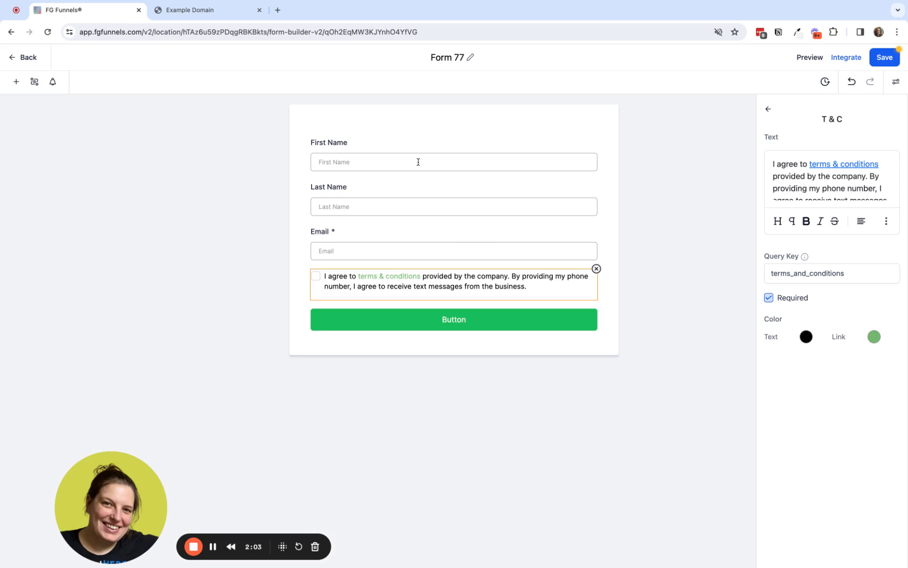
click(364, 206)
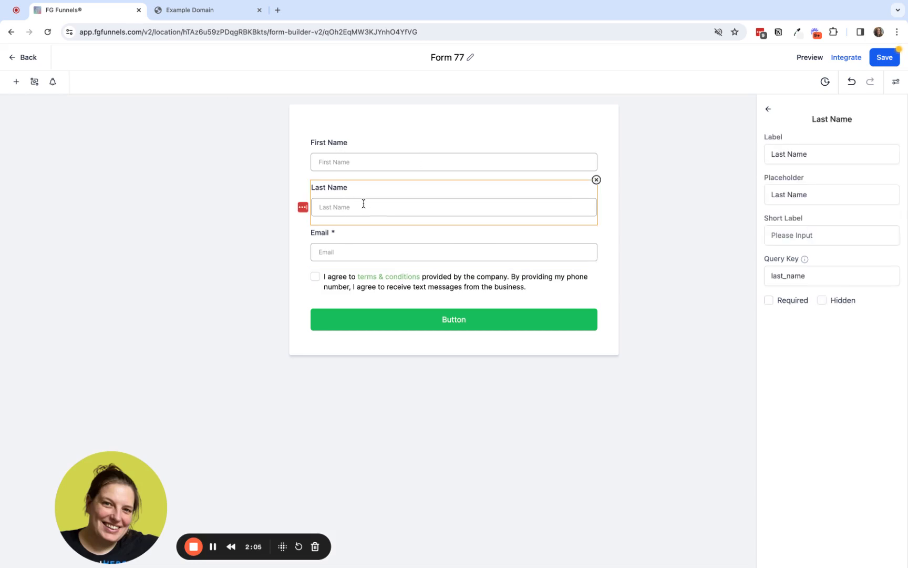
click(596, 180)
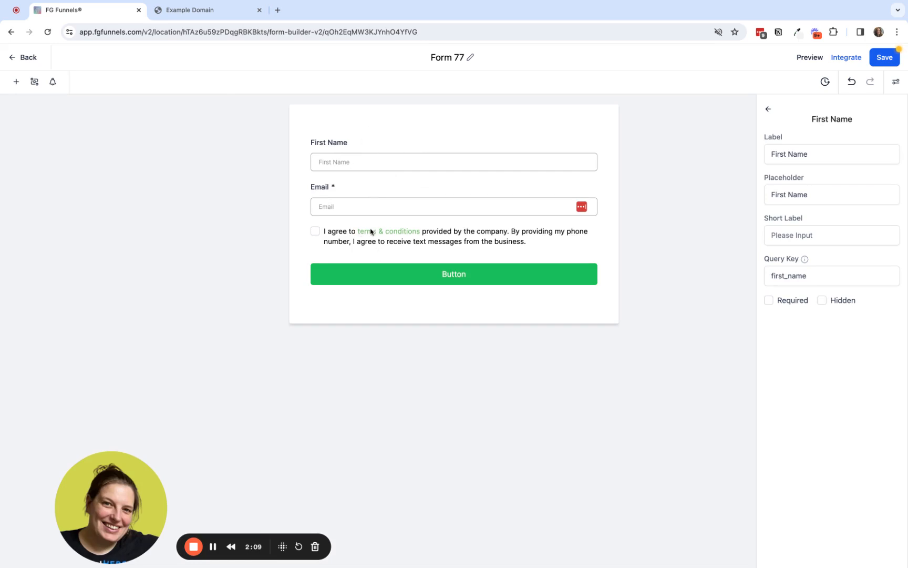
Add the Goal custom field to the form directly below Email and save the form.
click(16, 83)
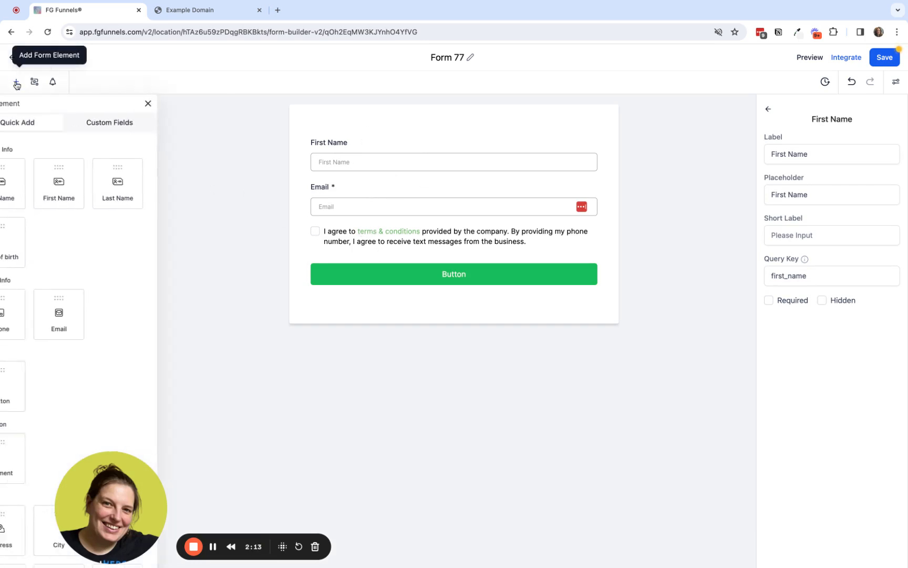
click(131, 126)
click(121, 147)
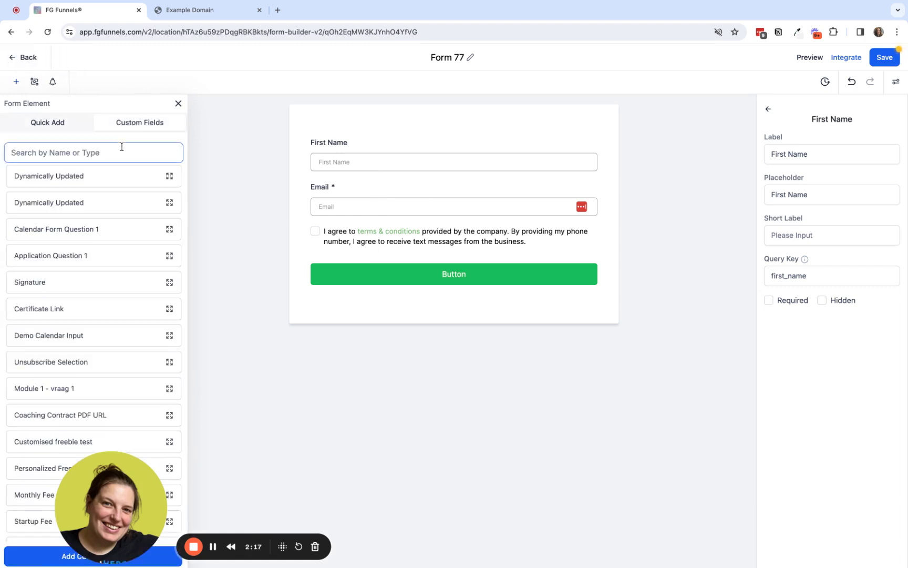
text(goal)
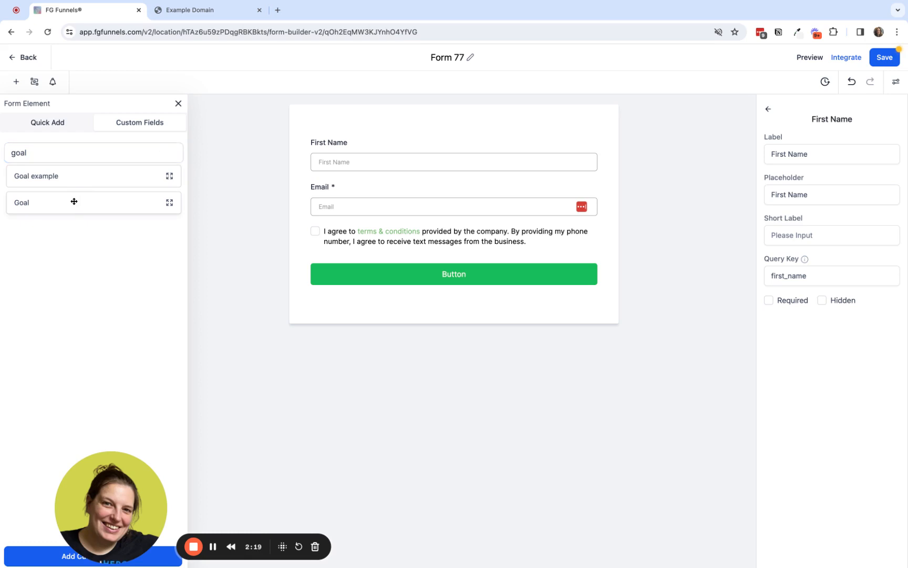
click(25, 202)
drag(25, 203, 348, 230)
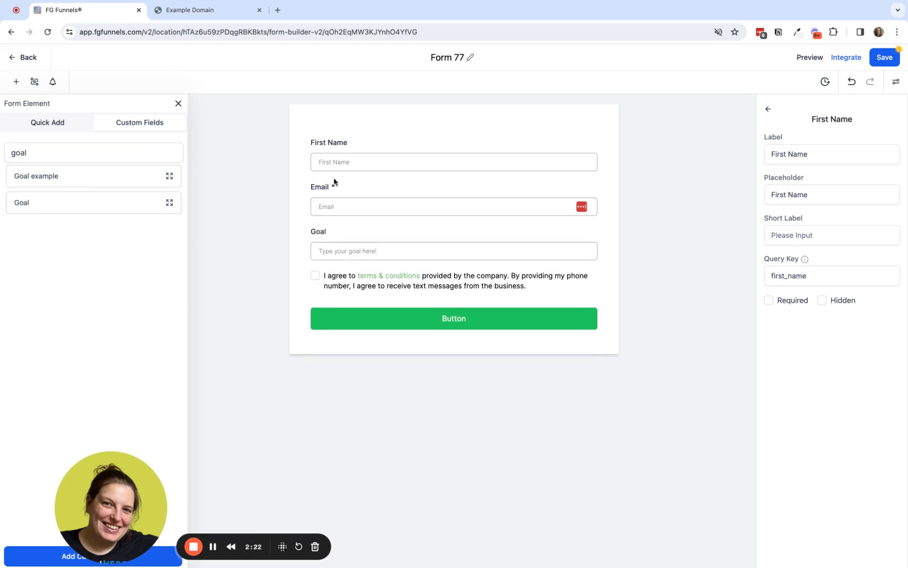
click(320, 252)
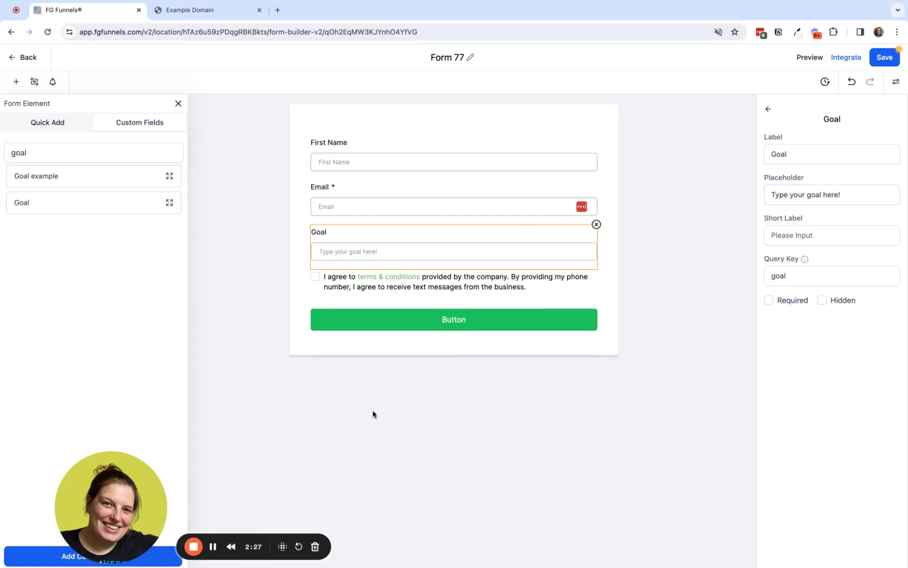
click(869, 59)
click(664, 215)
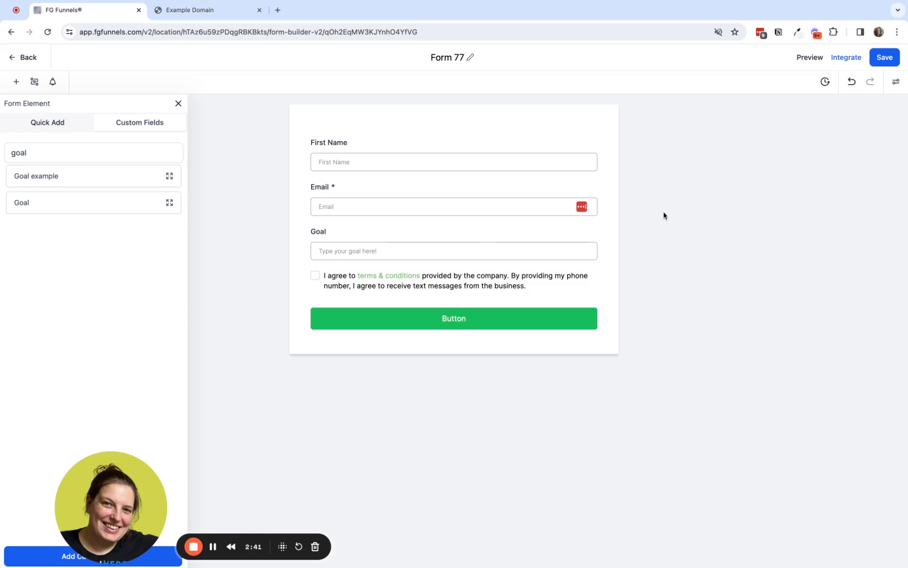
Rename the form "Goals Capture Form" and save it.
click(458, 58)
key(ctrl+a)
key(BackSpace)
text(Goals Capture Form)
key(Return)
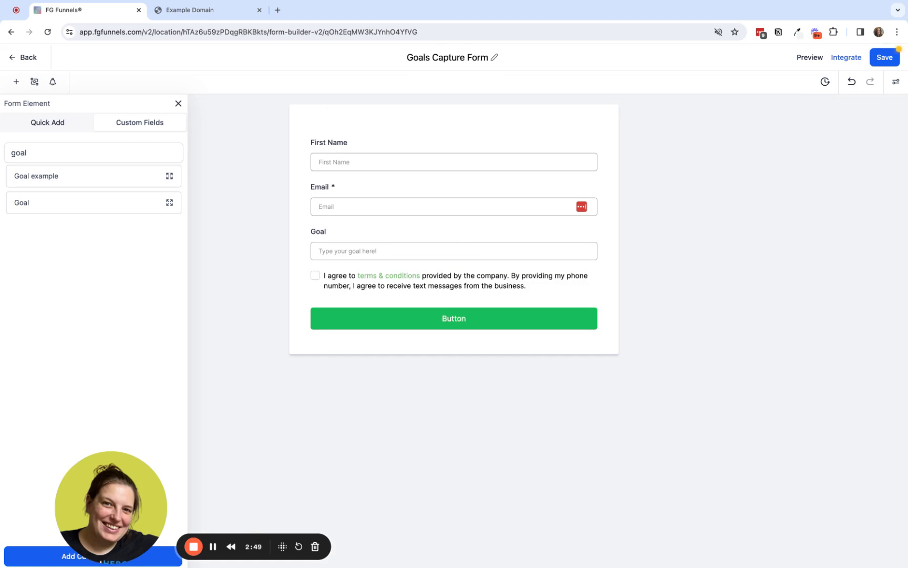
click(884, 58)
Leave the form builder and create a new empty automation workflow.
click(29, 60)
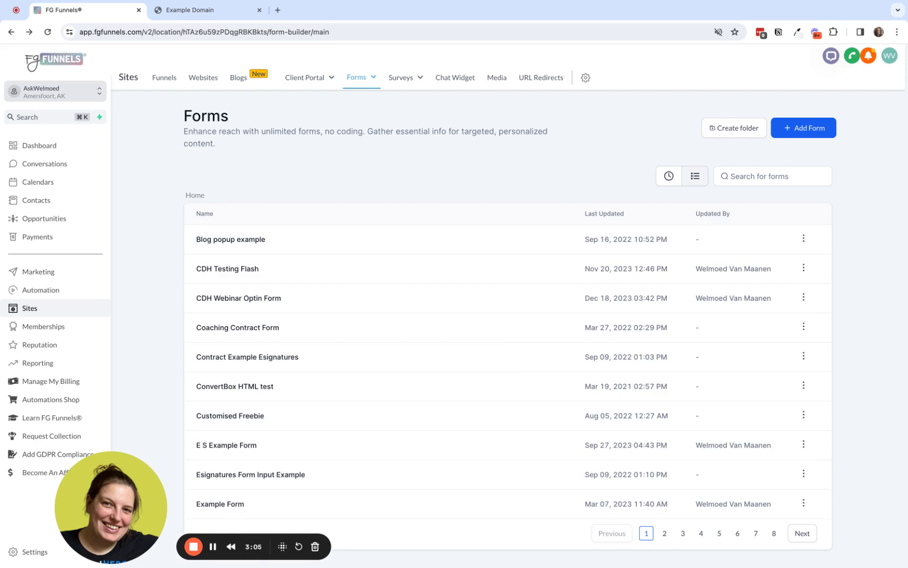
click(41, 290)
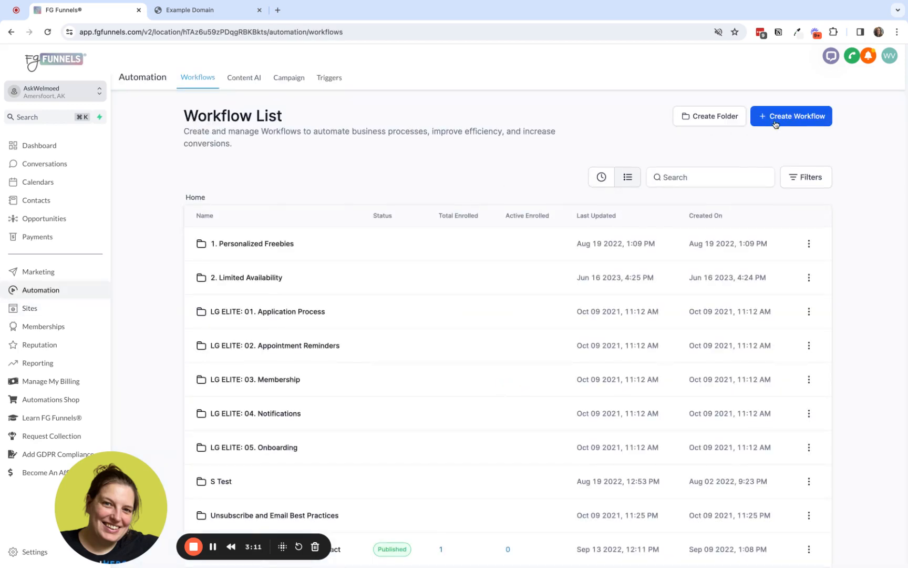
click(780, 117)
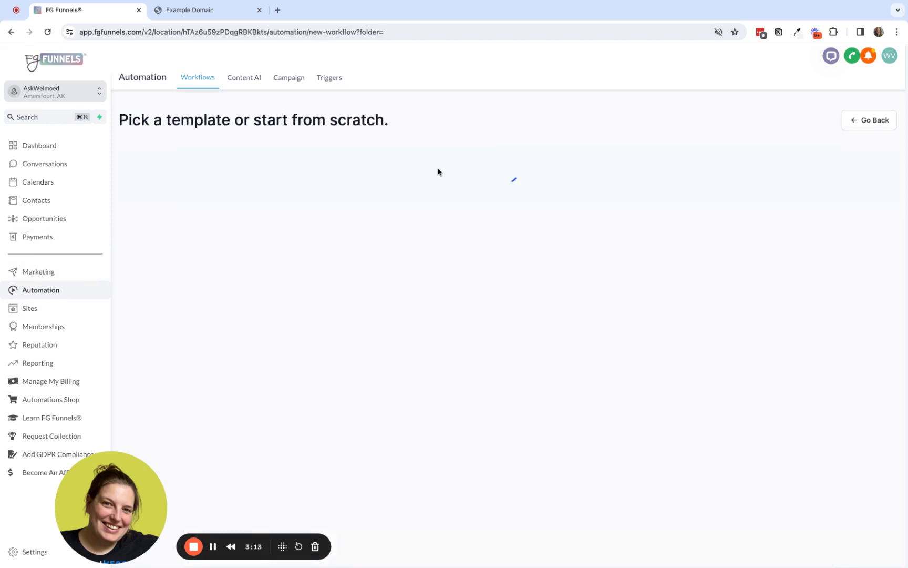
click(339, 266)
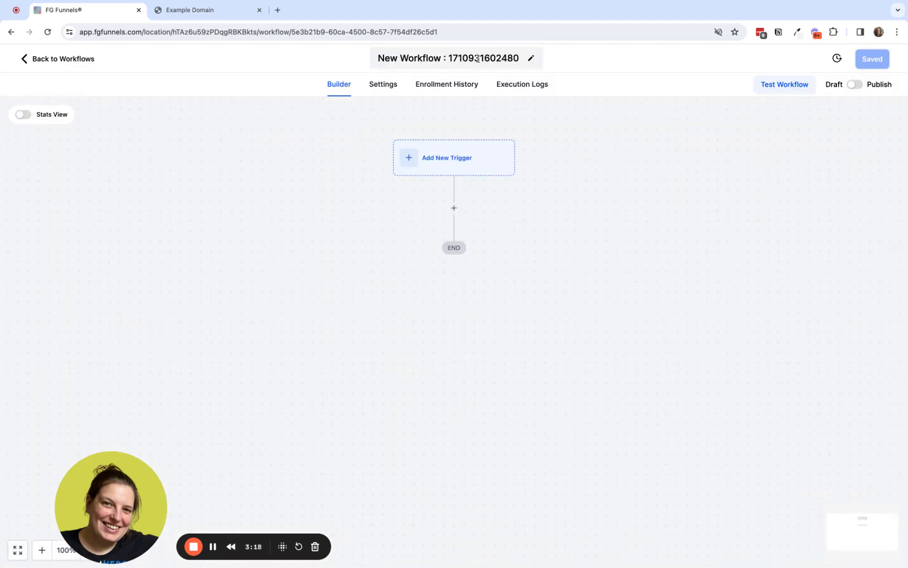
Rename the workflow "Goal Check-In".
click(477, 58)
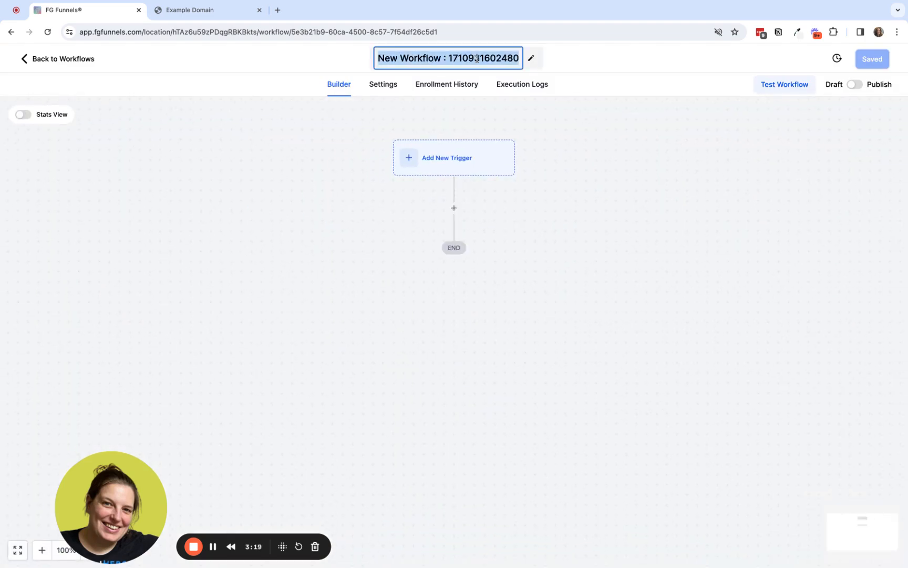
key(BackSpace)
text(Goal Check )
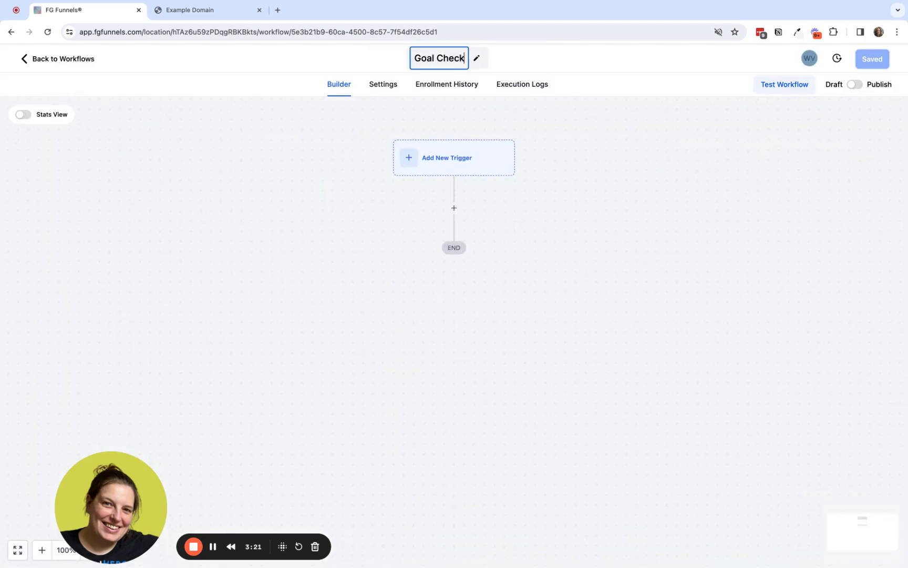
text(In)
key(BackSpace)
key(BackSpace)
key(BackSpace)
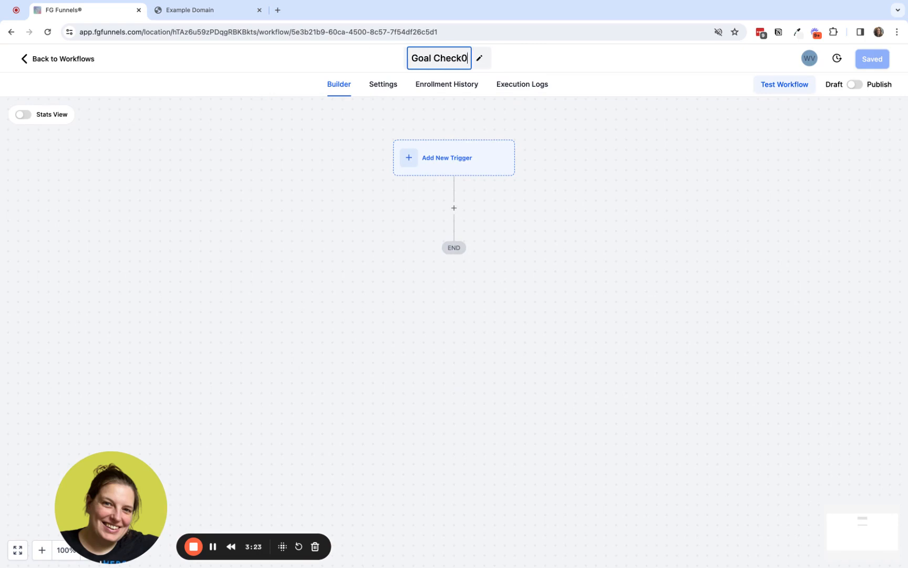
text(-In)
key(Return)
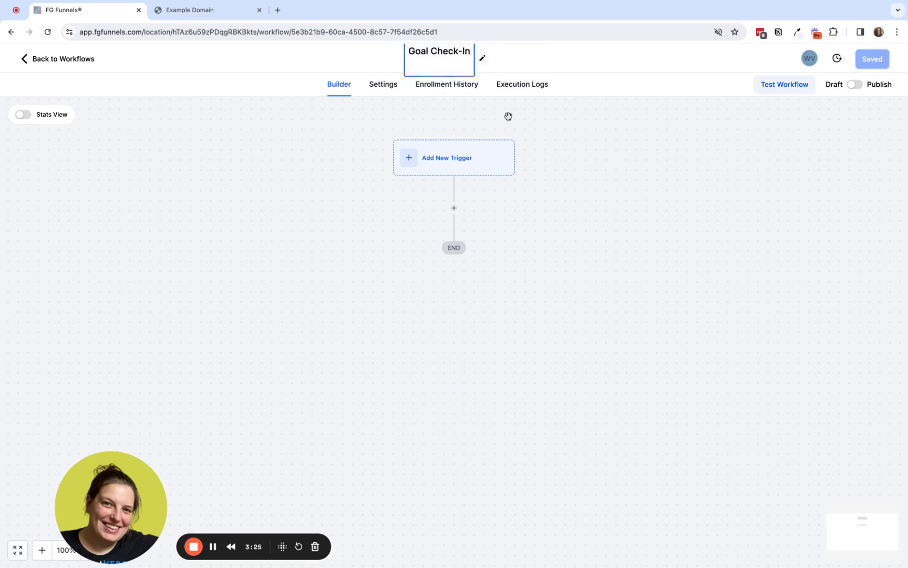
key(BackSpace)
click(449, 167)
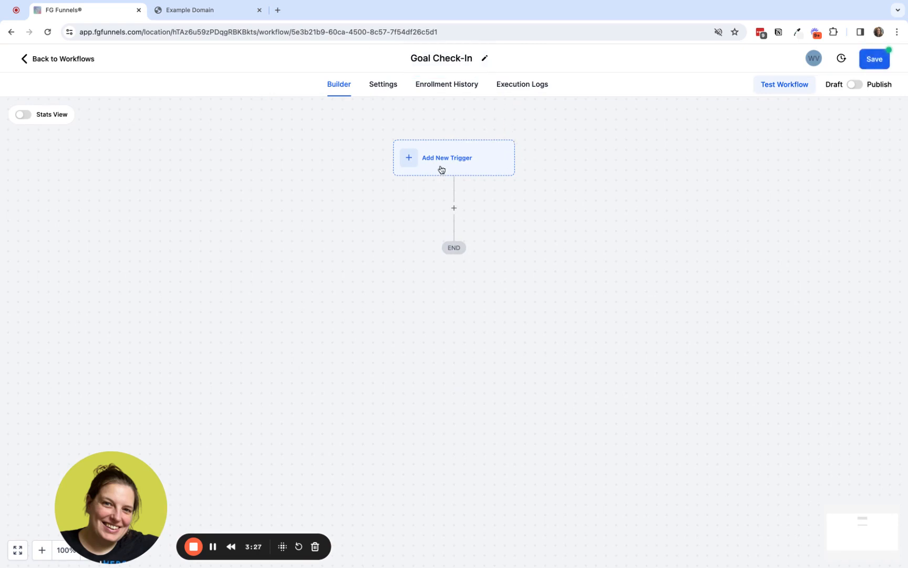
Add a Form Submitted trigger to the workflow and filter it so that the form is Goals Capture Form.
click(463, 165)
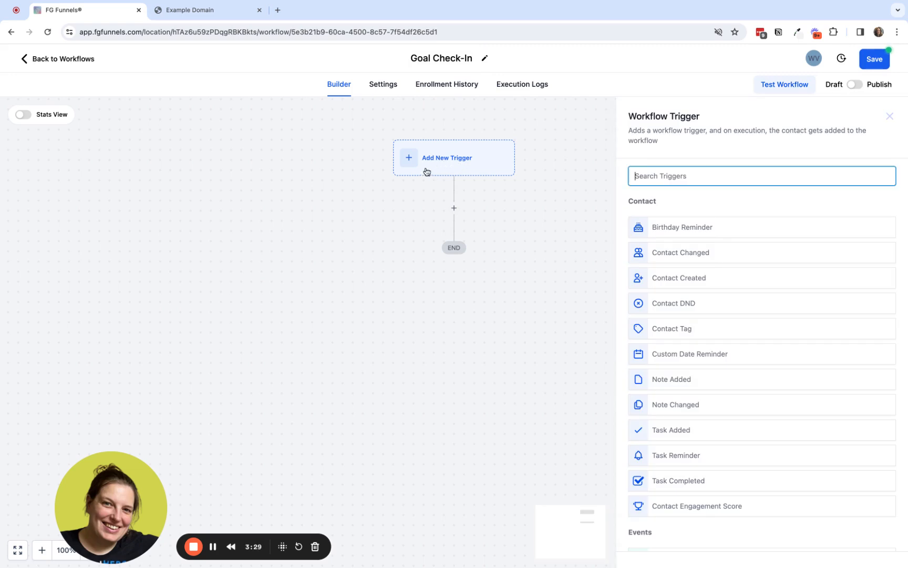
text(sub)
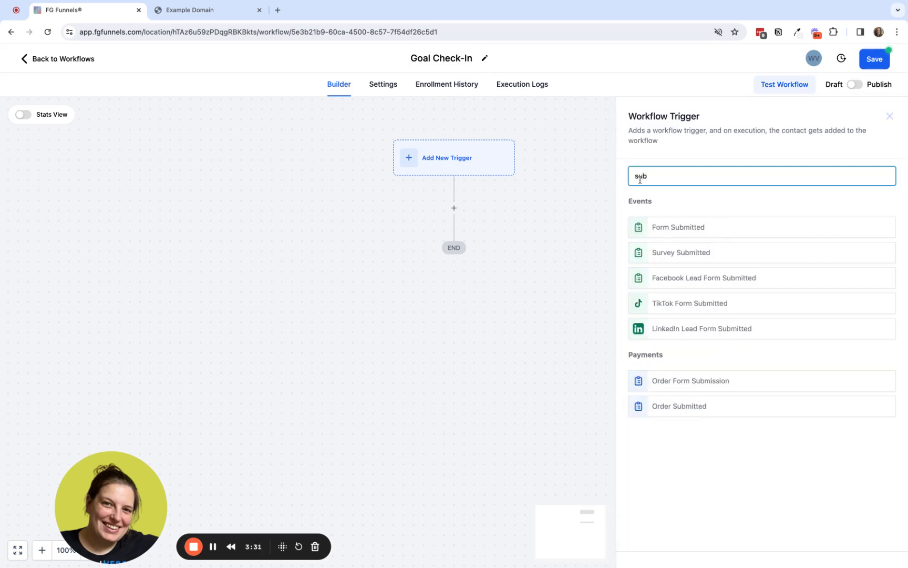
click(672, 227)
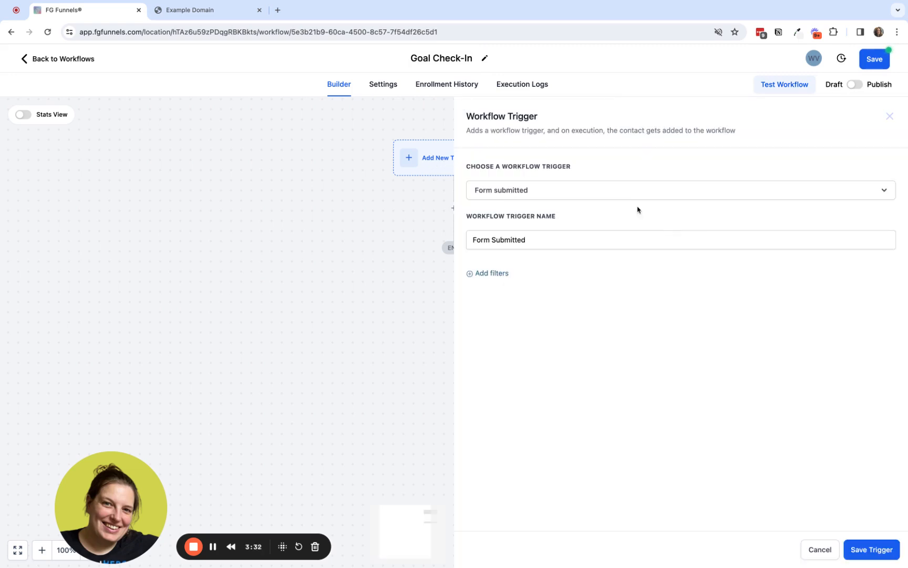
click(494, 274)
click(503, 286)
click(532, 351)
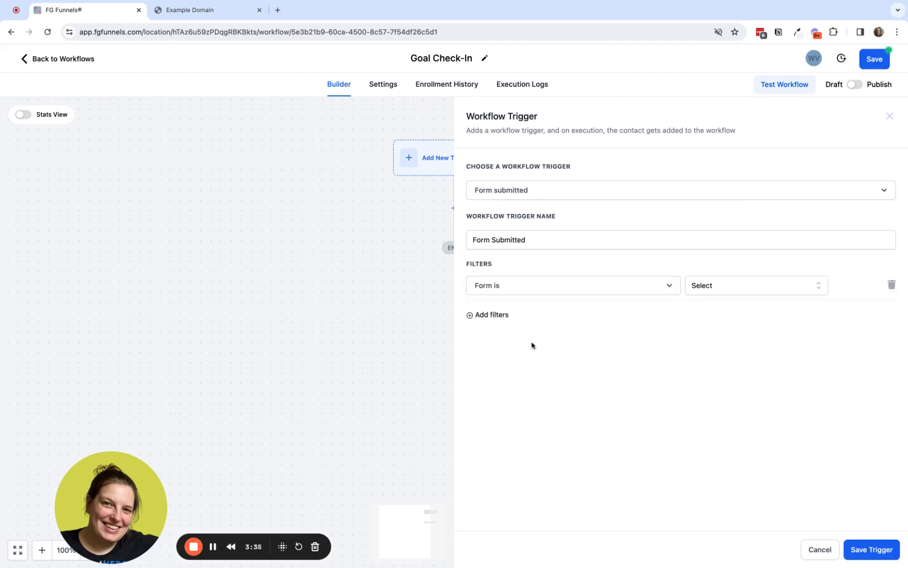
click(691, 289)
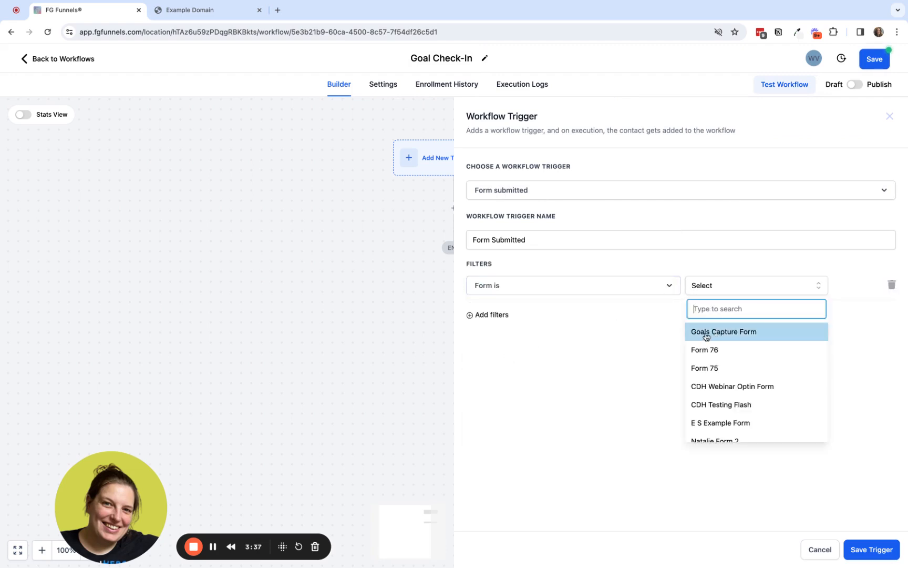
click(704, 332)
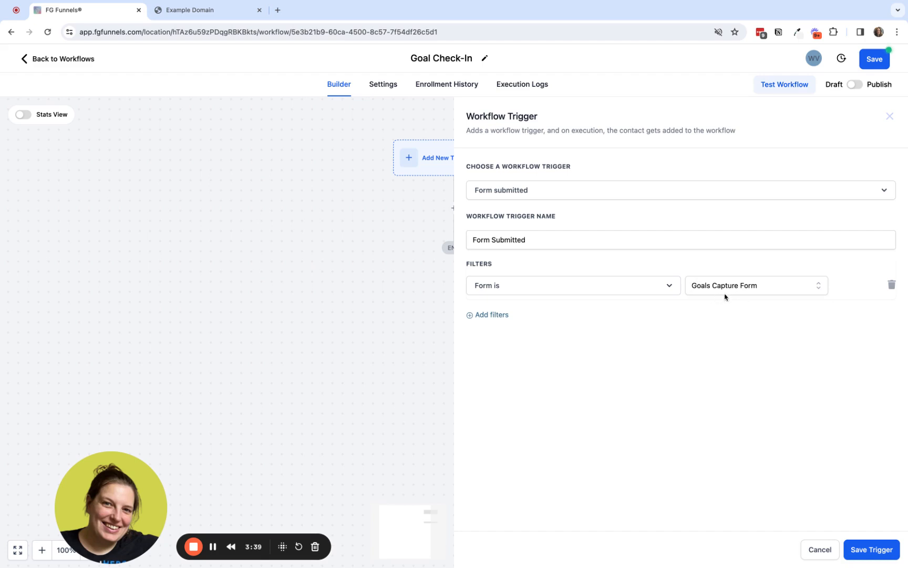
Name the trigger "Form Submitted: Goals Capture Form" and save it.
click(537, 241)
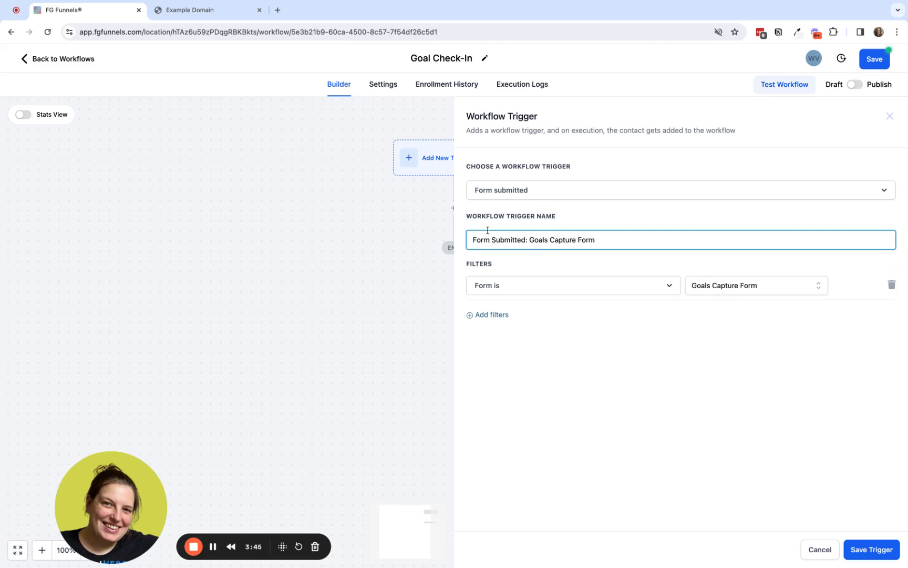
triple_click(493, 248)
click(522, 274)
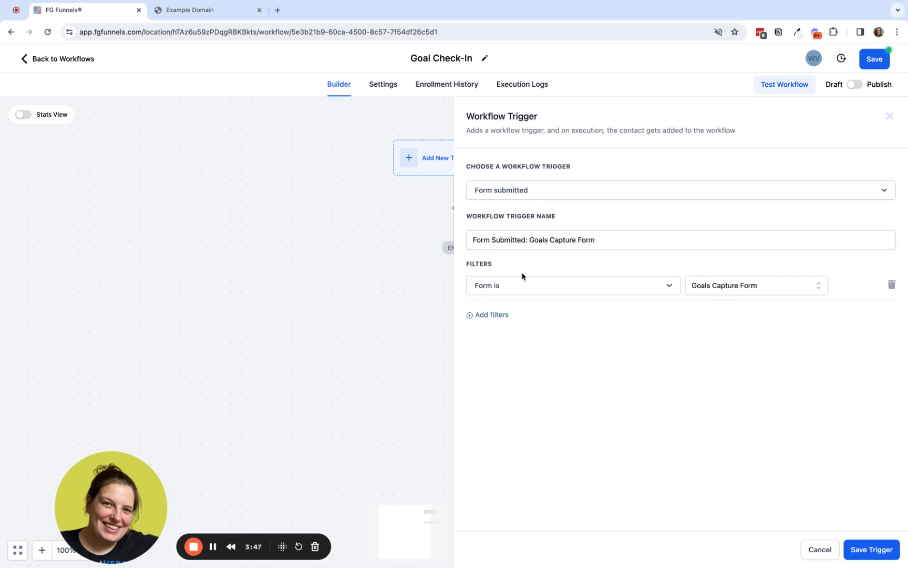
click(878, 556)
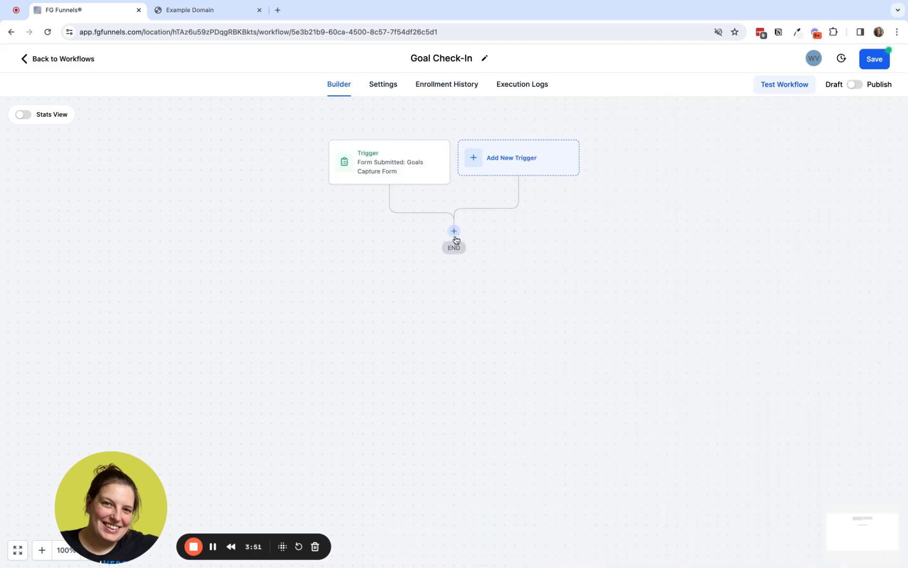
Add an Assign To User action below the trigger, choose the second listed user, and save the action.
click(455, 226)
text(ass)
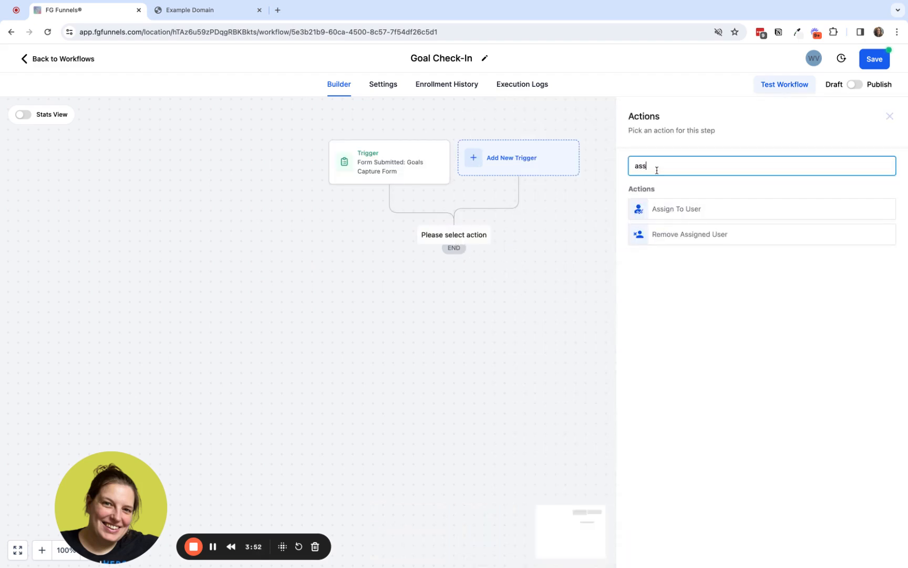
click(676, 208)
click(673, 245)
click(681, 285)
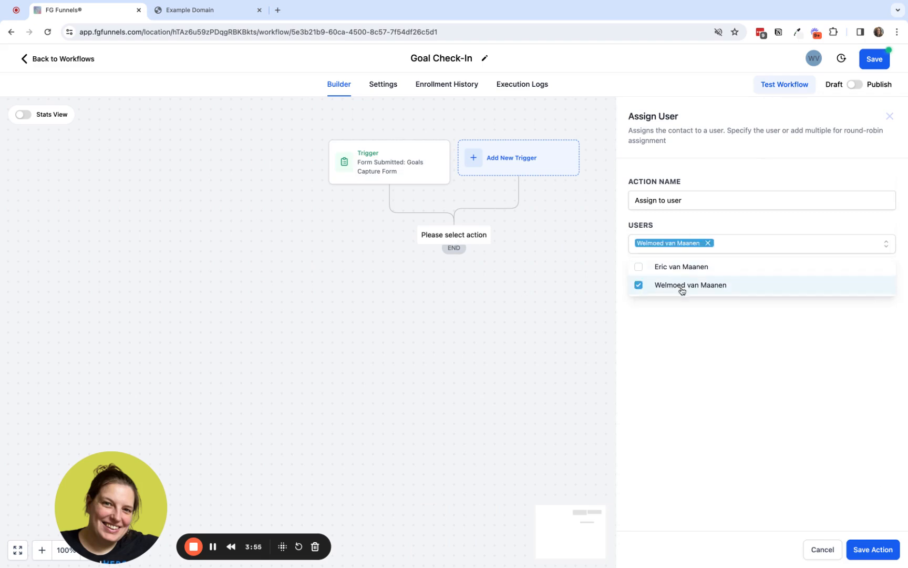
click(872, 549)
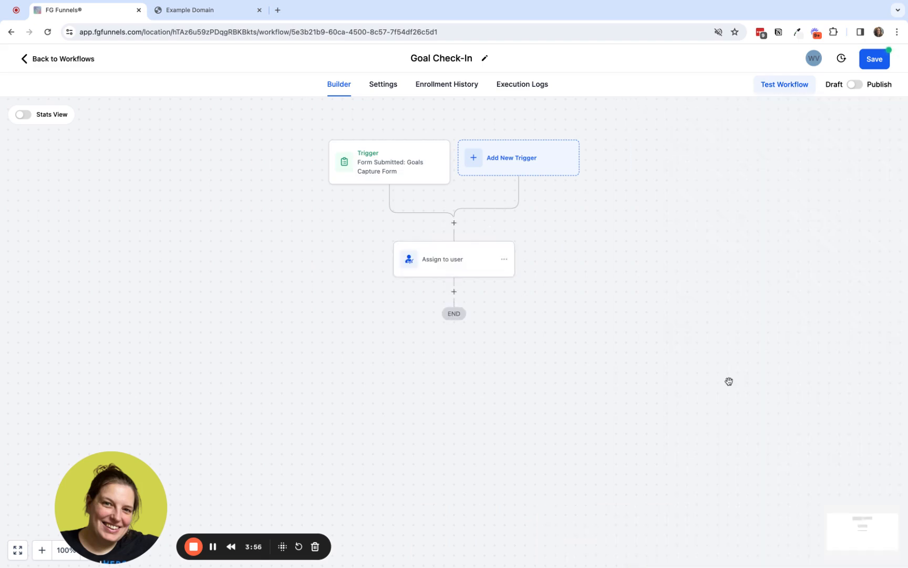
Add a Wait action after the user assignment with a time delay of 90 days and save it.
click(455, 292)
text(wait)
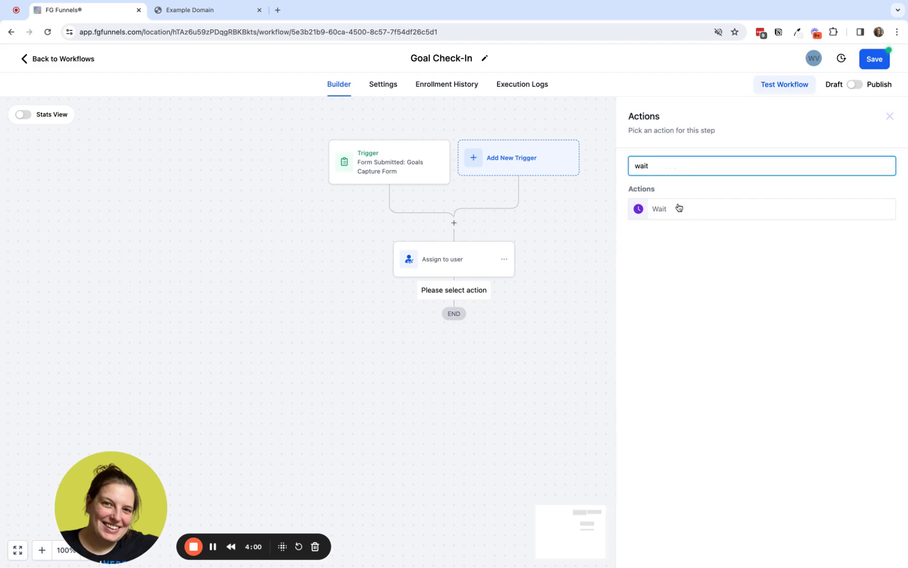
click(679, 208)
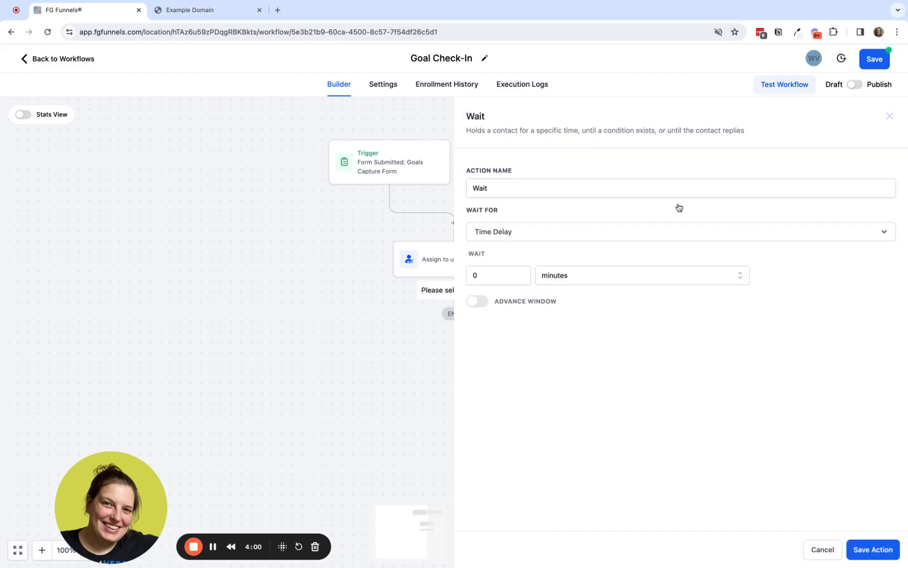
click(506, 274)
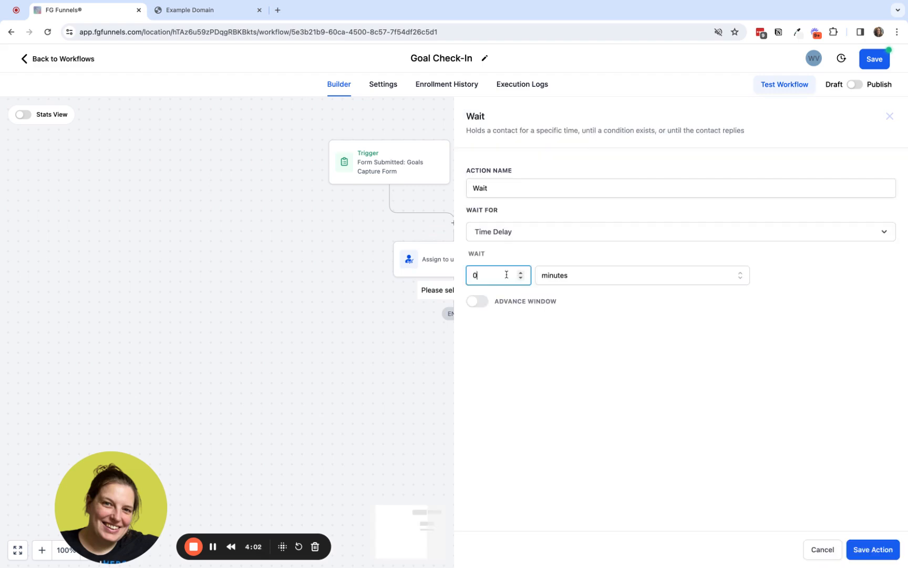
click(564, 274)
click(551, 335)
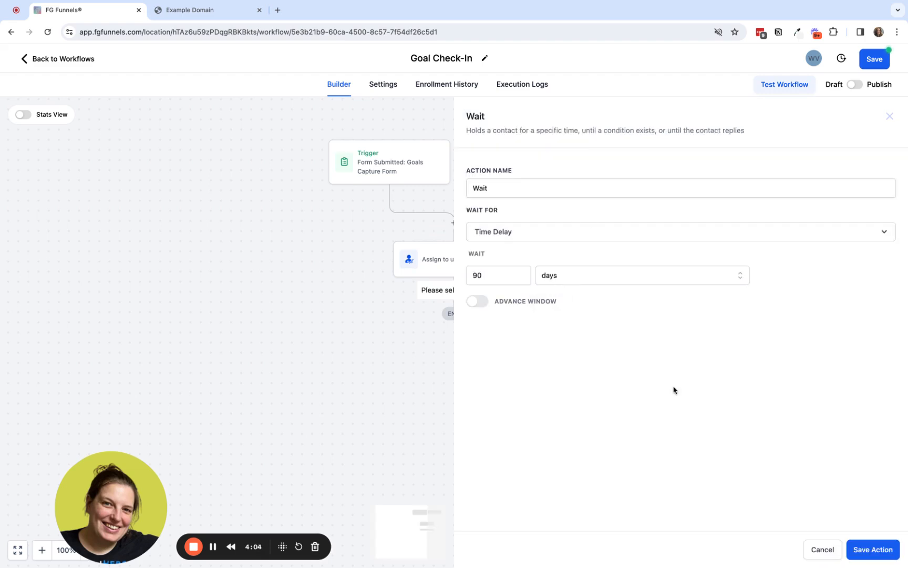
click(862, 544)
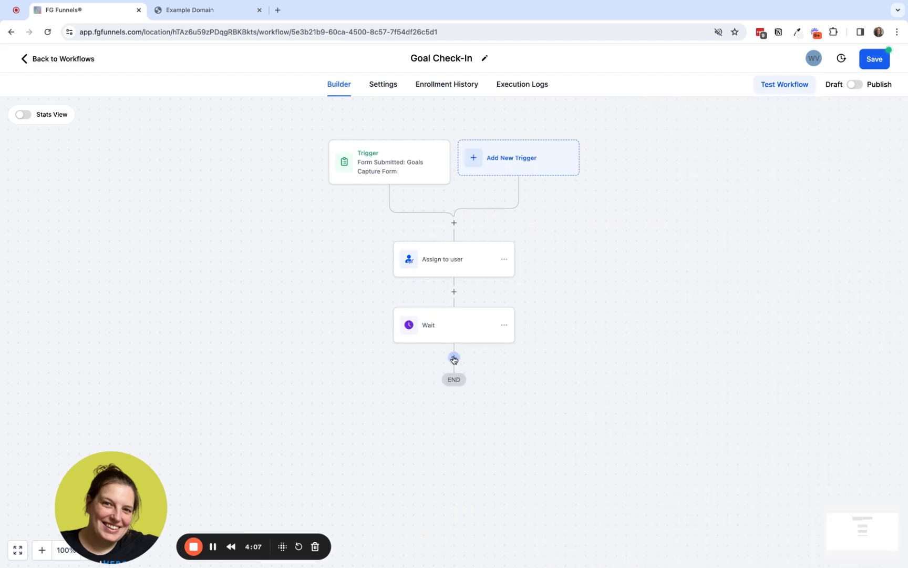
Rename the Wait action "Wait 90 days" and save it.
click(444, 324)
click(603, 231)
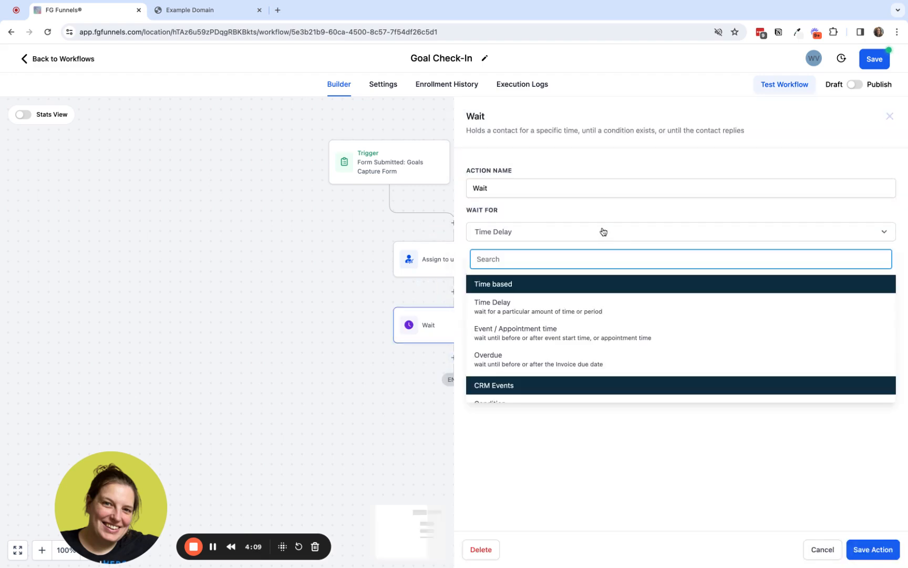
click(560, 187)
text(90 days)
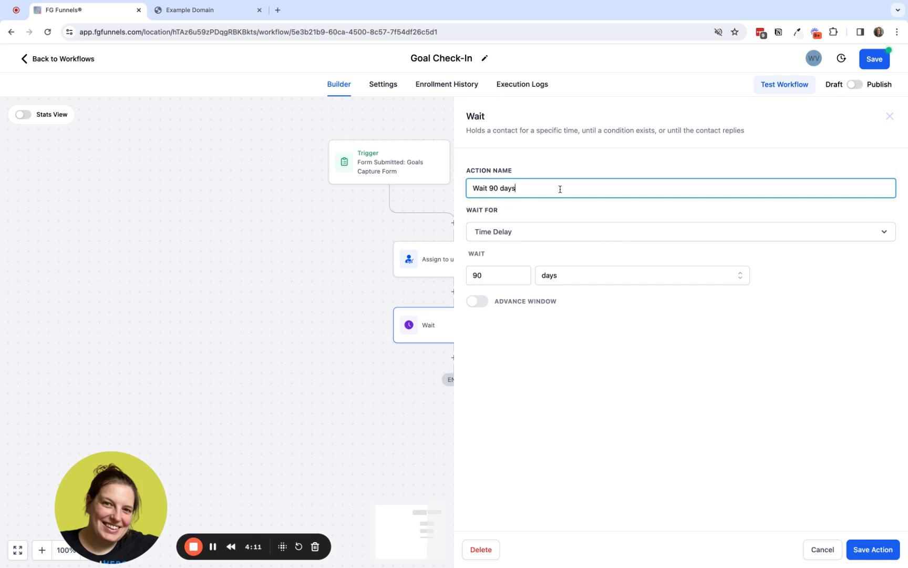
click(870, 549)
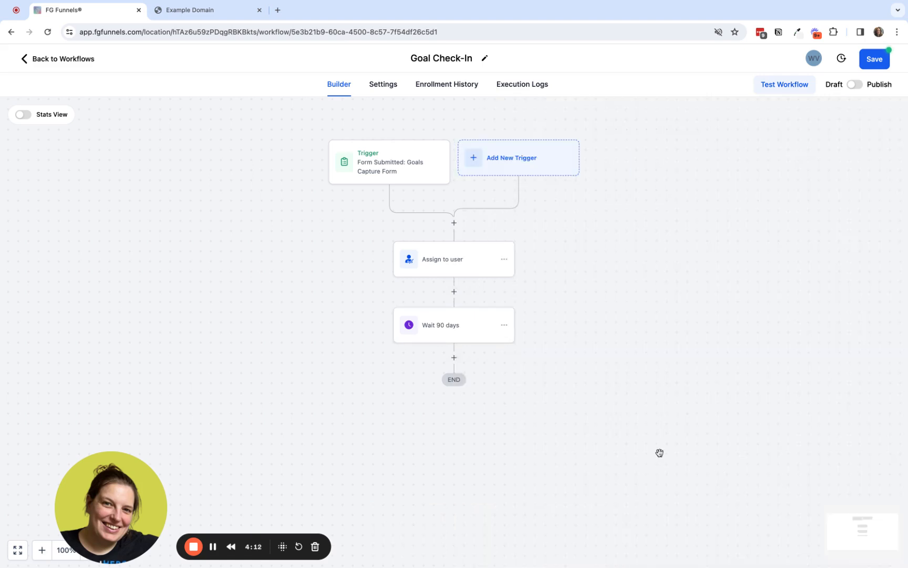
Add an email action after the 90-day wait, with From Name {{user.name}} and From Email {{user.email}}.
click(455, 358)
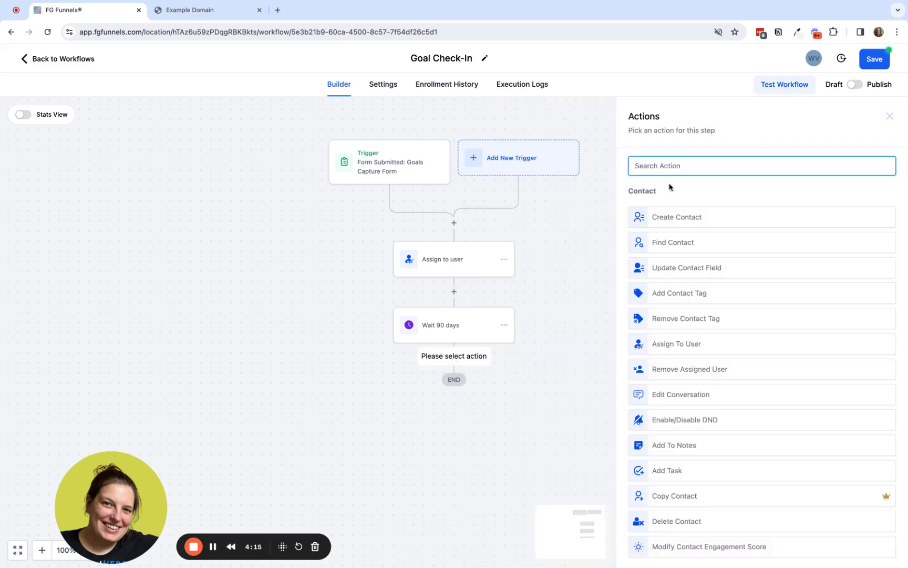
text(send)
click(679, 209)
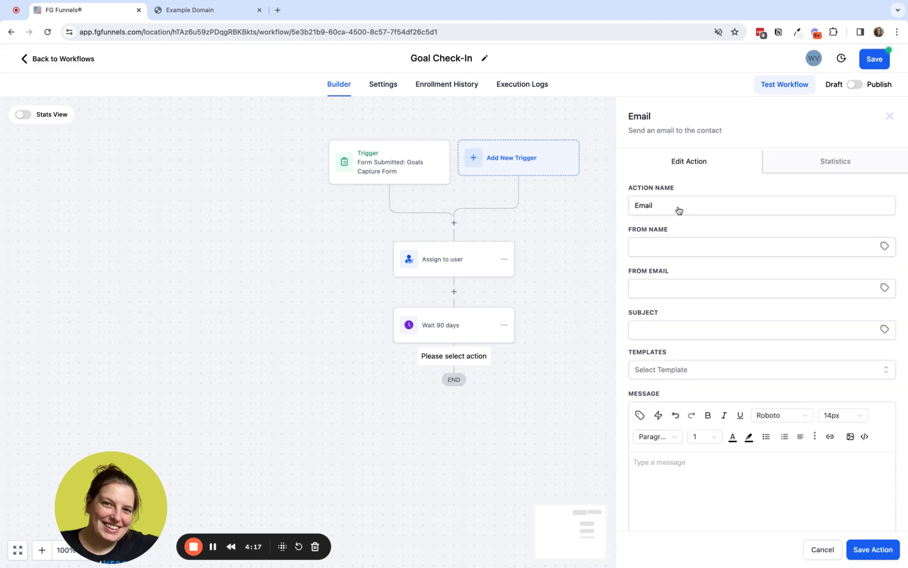
click(885, 245)
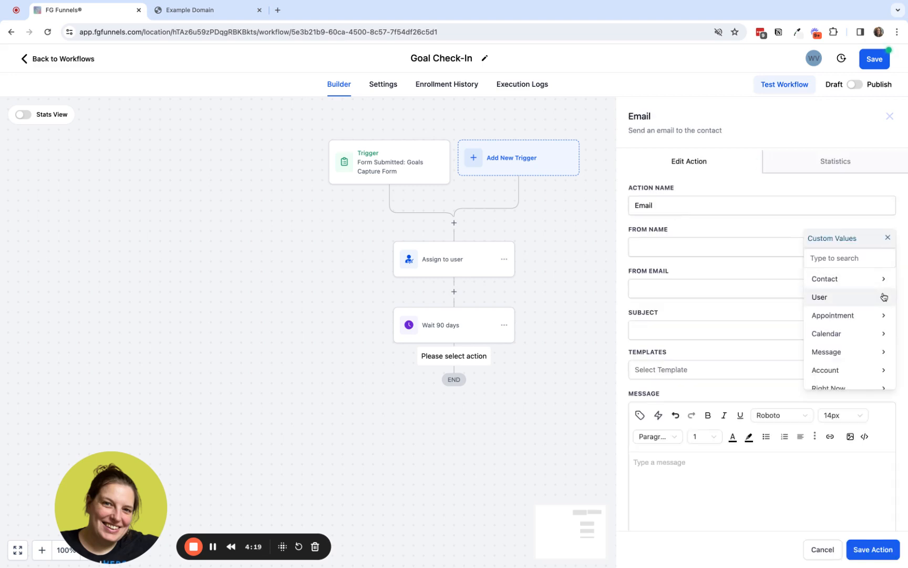
mouse_move(885, 297)
click(874, 279)
click(887, 289)
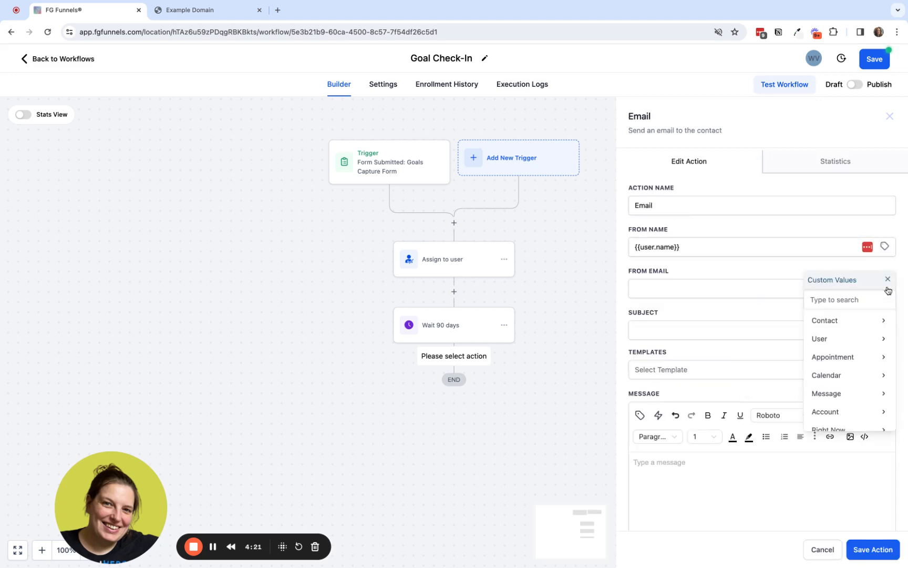
mouse_move(885, 339)
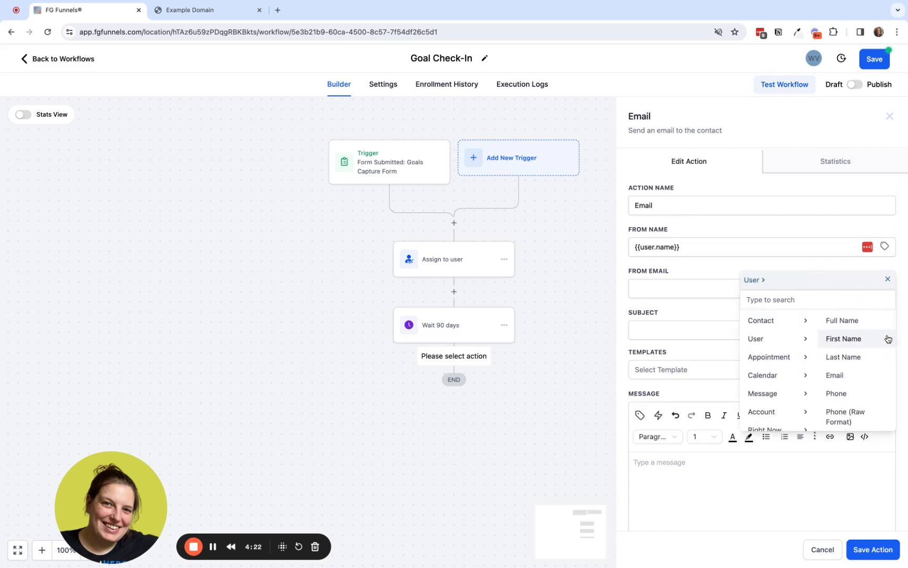
click(872, 375)
Set the email subject to "How are things going? Goal check-in!".
click(837, 333)
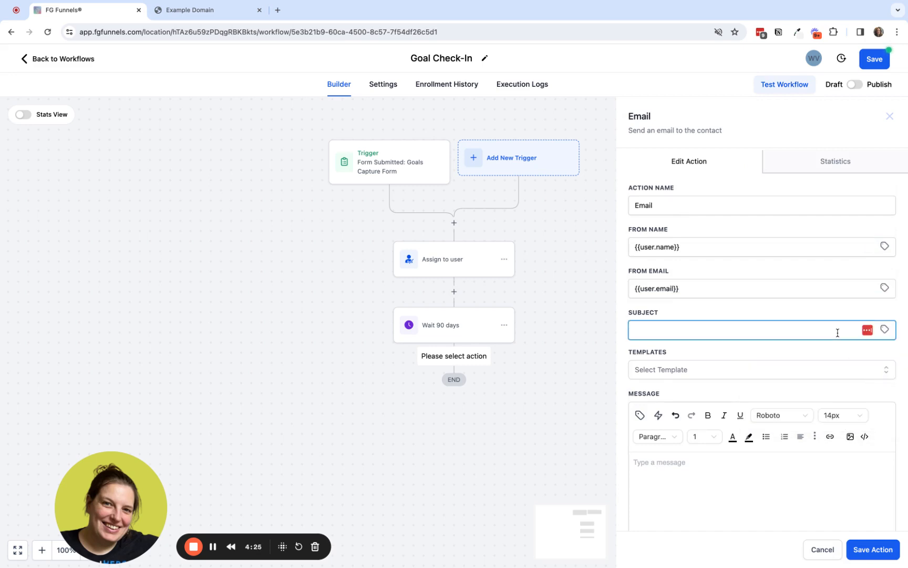
text(How are things going? Go)
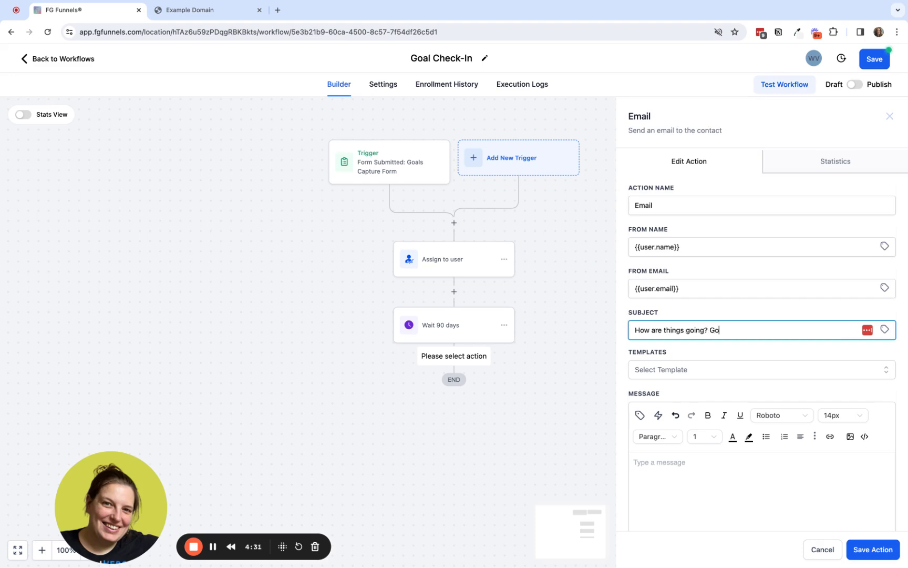
text(heck-in!)
Start the email message with the greeting "Hi {{contact.first_name}}," using the contact's first name custom value.
scroll(824, 377, down, 3)
click(703, 382)
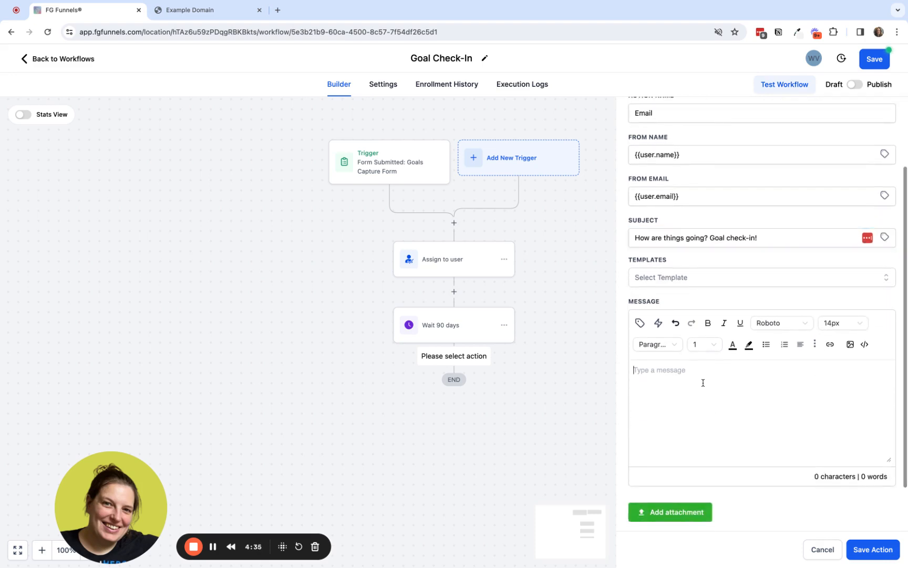
text(Hi)
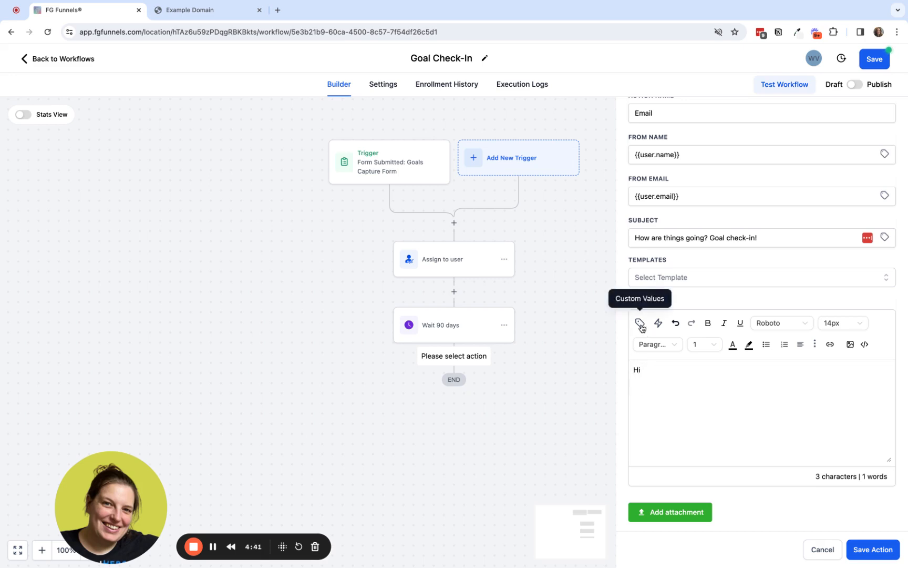
click(640, 324)
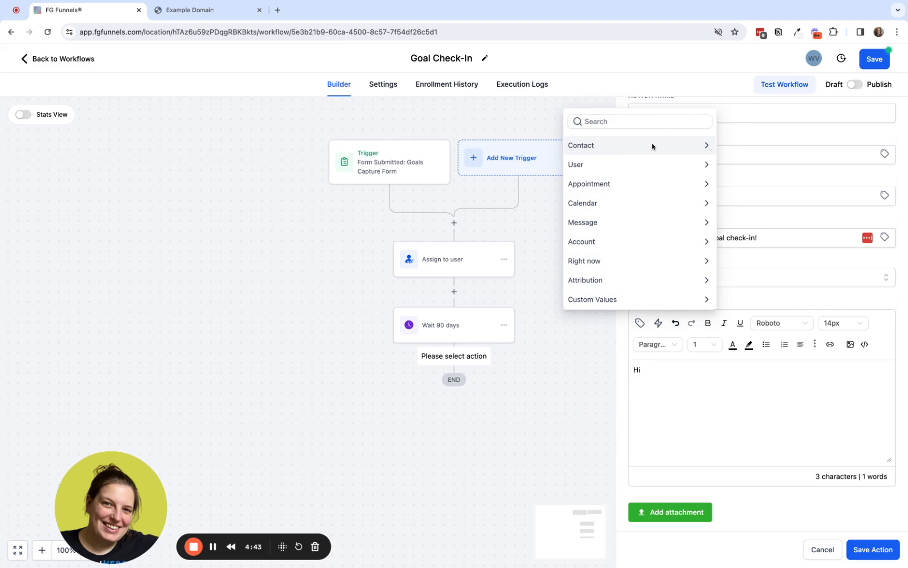
click(704, 147)
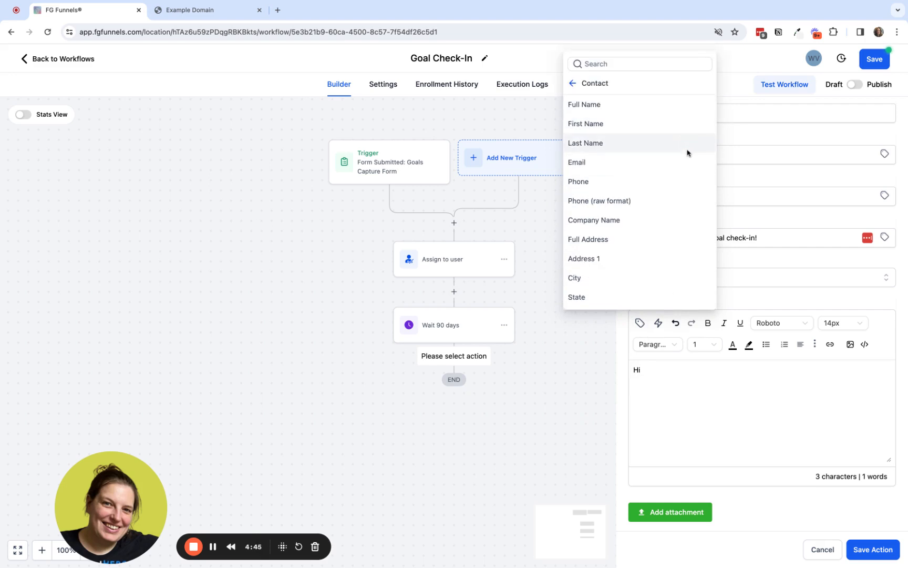
click(689, 131)
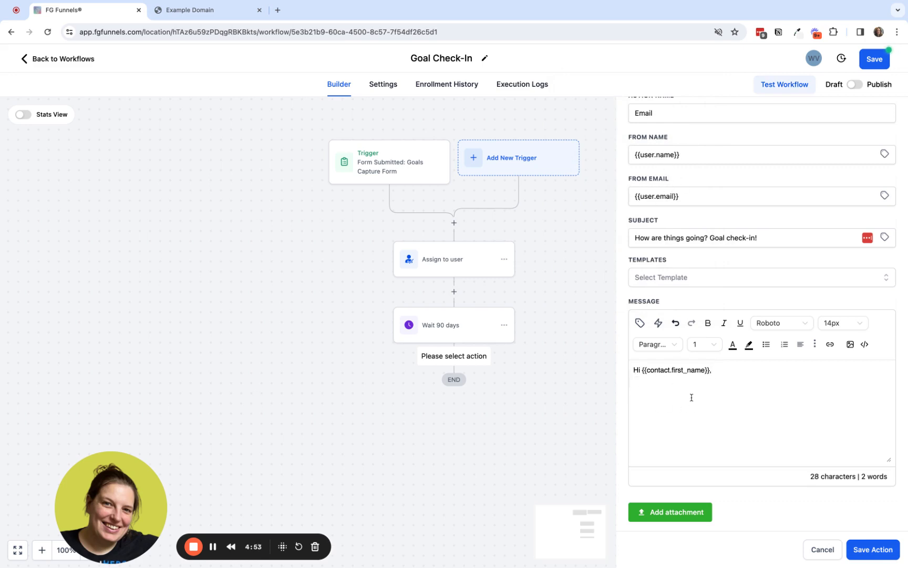
Below the greeting, write "90 days ago you said you wanted to work on this goal:" and leave blank lines after it.
text(90 days ago syyou sai)
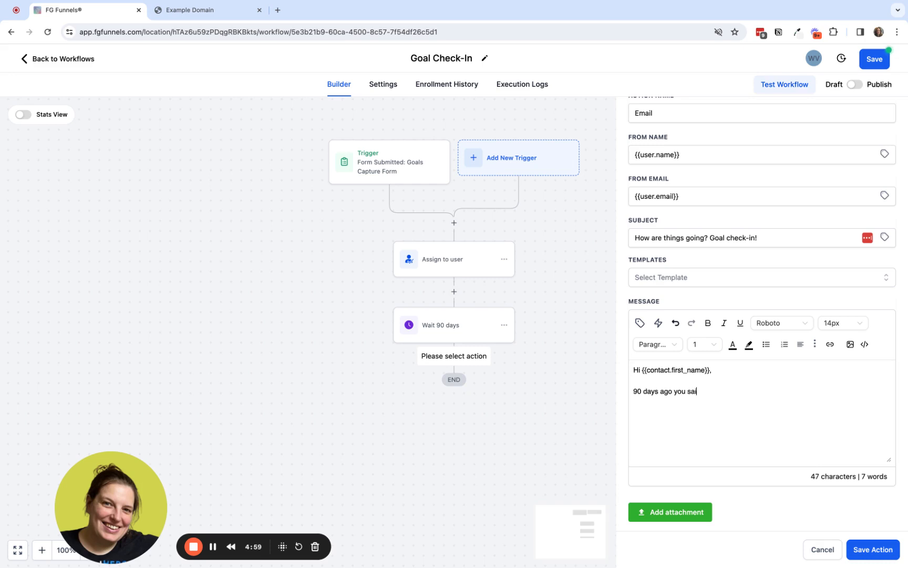
text(d you wantd )
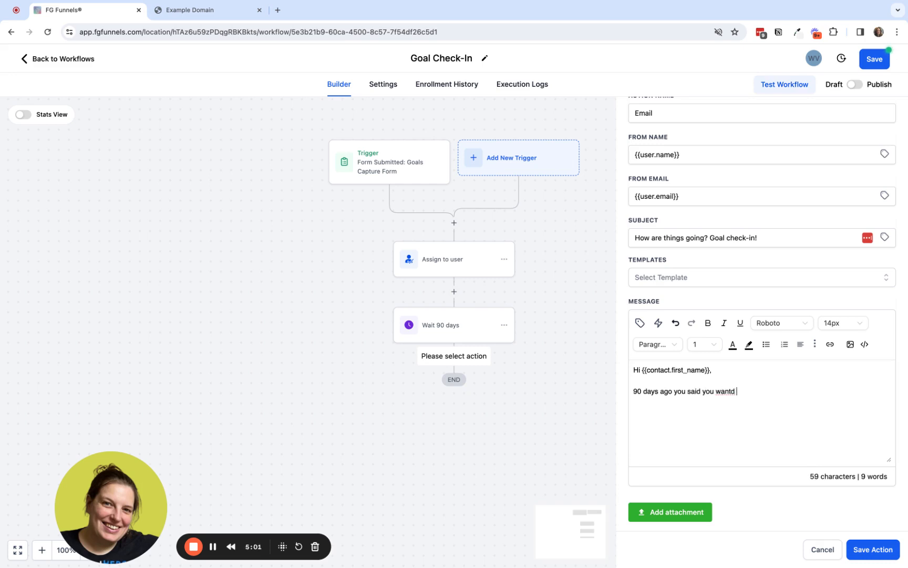
key(BackSpace)
key(BackSpace)
text(ed to work on this goal:)
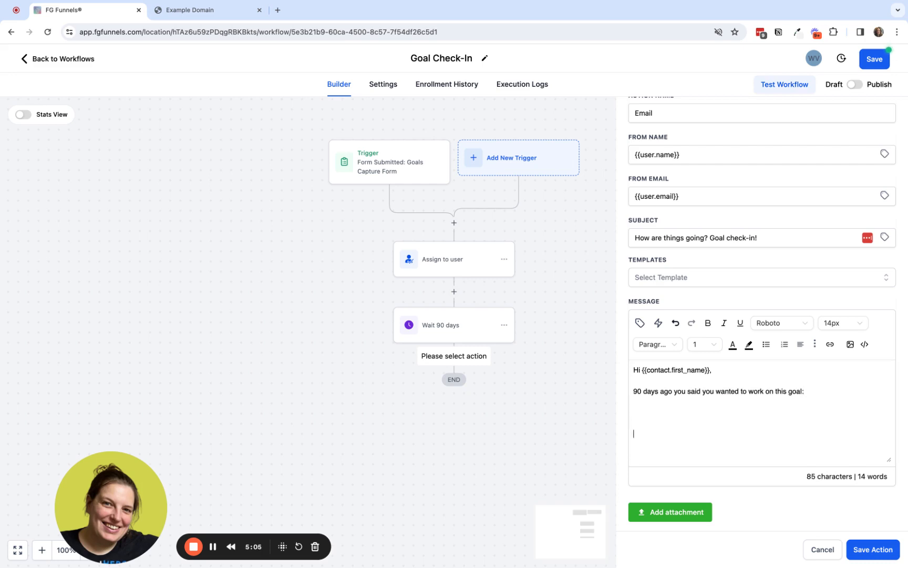
Below the blank lines, write "I wanted to checkin and see how you're getting on." and, on a new line, "hit reply and let me know!".
text(I wanted to checkin and see how you're )
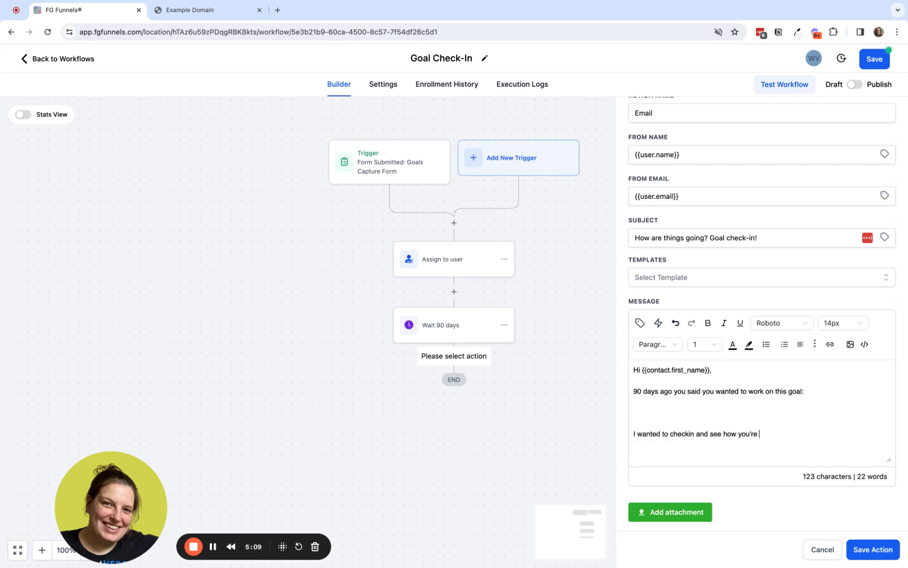
text(getting in)
text(on, )
text( reply and let)
text( me know!)
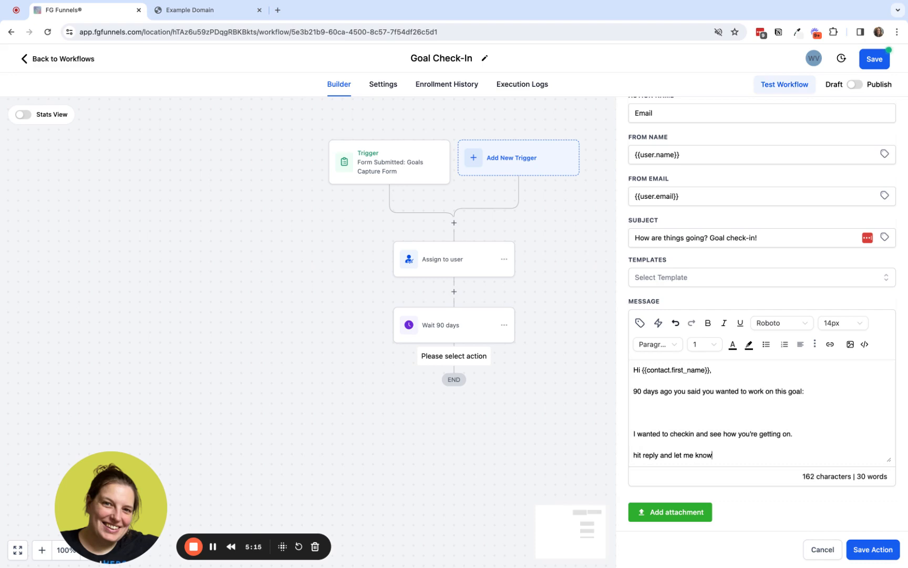
Sign off the email message with the sender's first name and capitalize "Hit" in the reply line above it.
key(Return)
text(Welmoed)
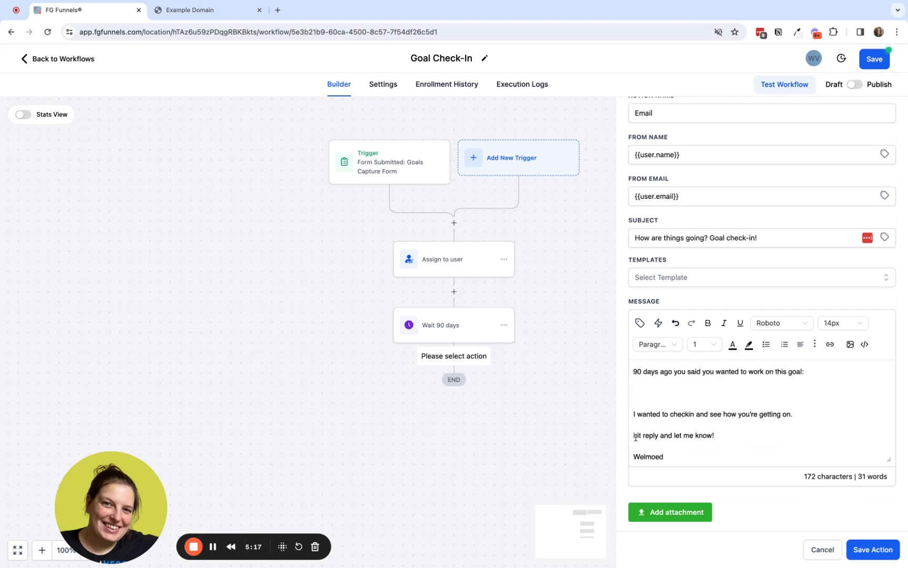
click(636, 437)
key(BackSpace)
text(H)
Insert the user's Signature custom value, {{user.email_signature}}, on a new line below the sign-off name.
click(671, 458)
scroll(674, 452, down, 2)
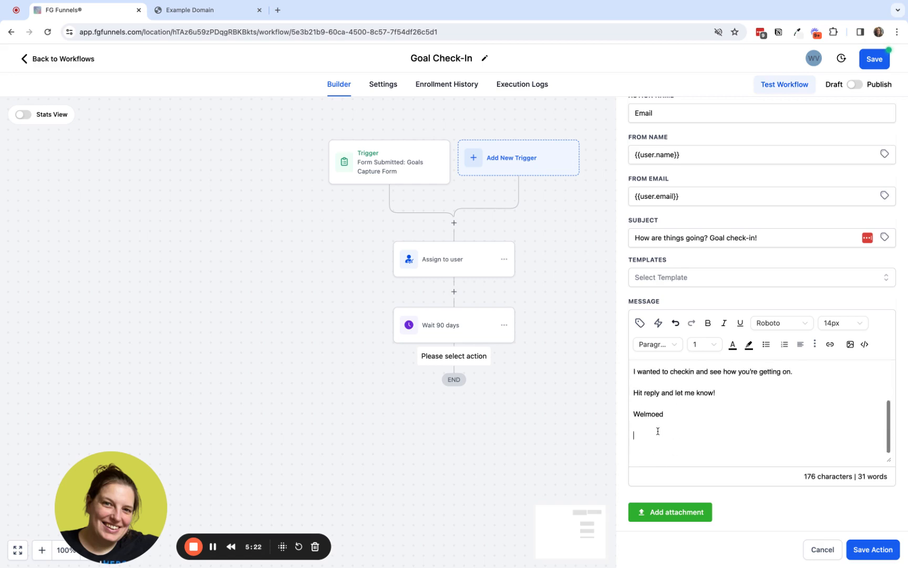
click(640, 322)
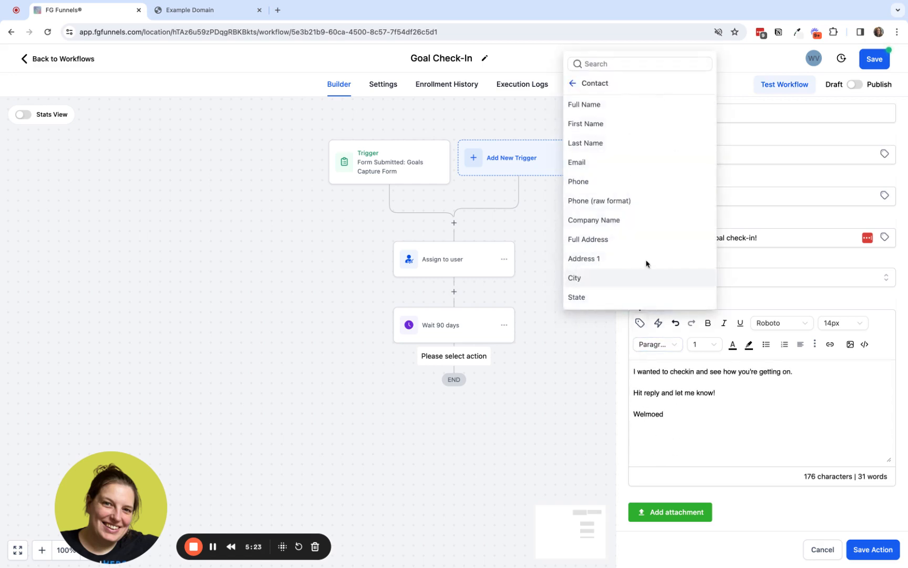
click(576, 85)
click(600, 164)
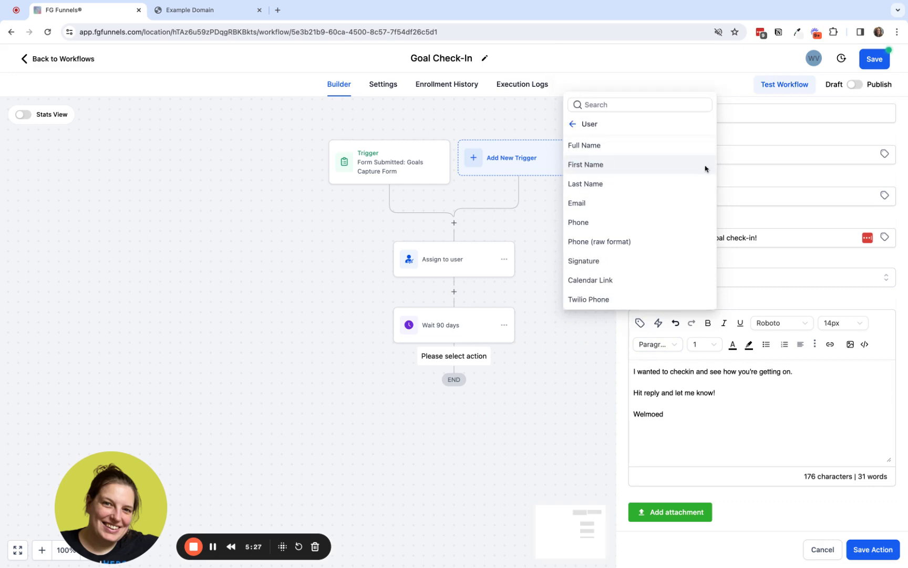
click(641, 260)
triple_click(711, 436)
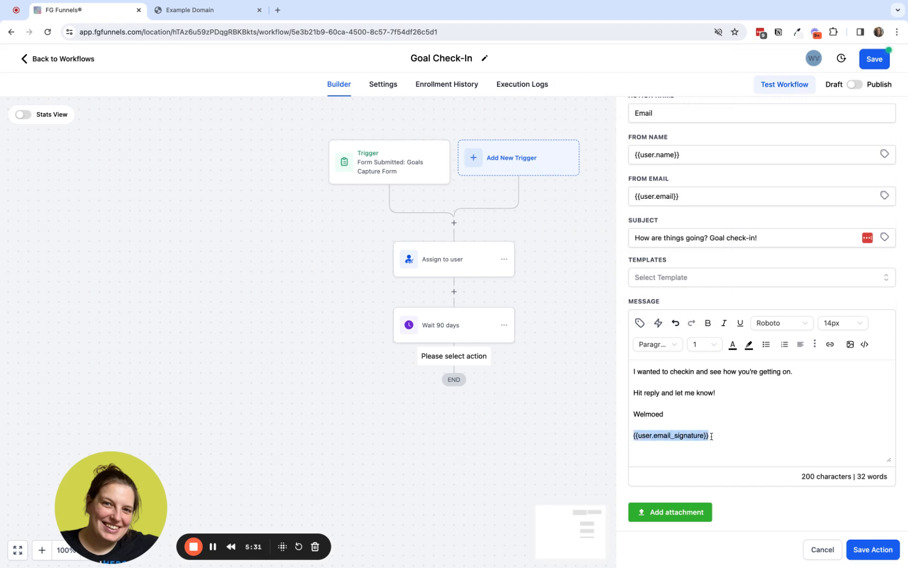
click(721, 431)
Insert the contact's Goal custom field, {{contact.goal}}, on the blank line below "you said you wanted to work on this goal:".
scroll(683, 420, up, 3)
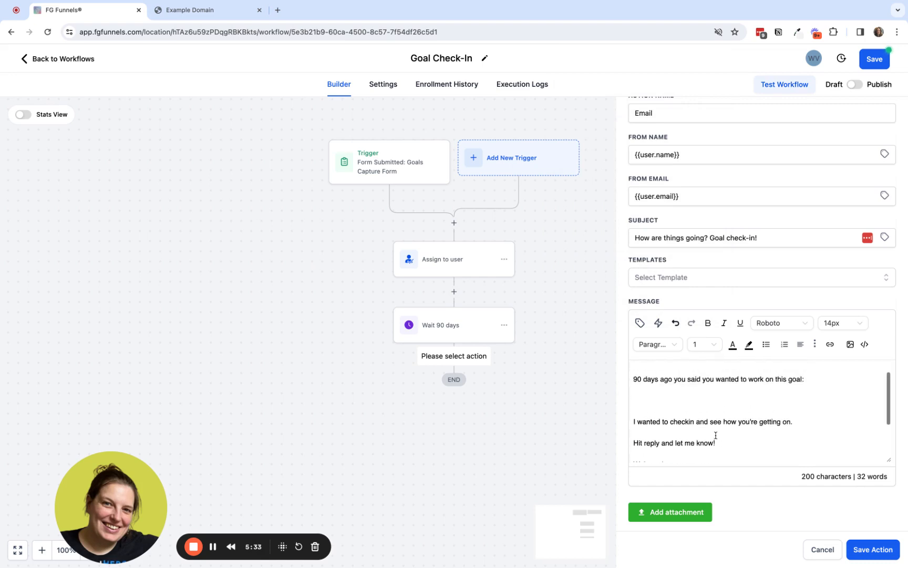
click(655, 412)
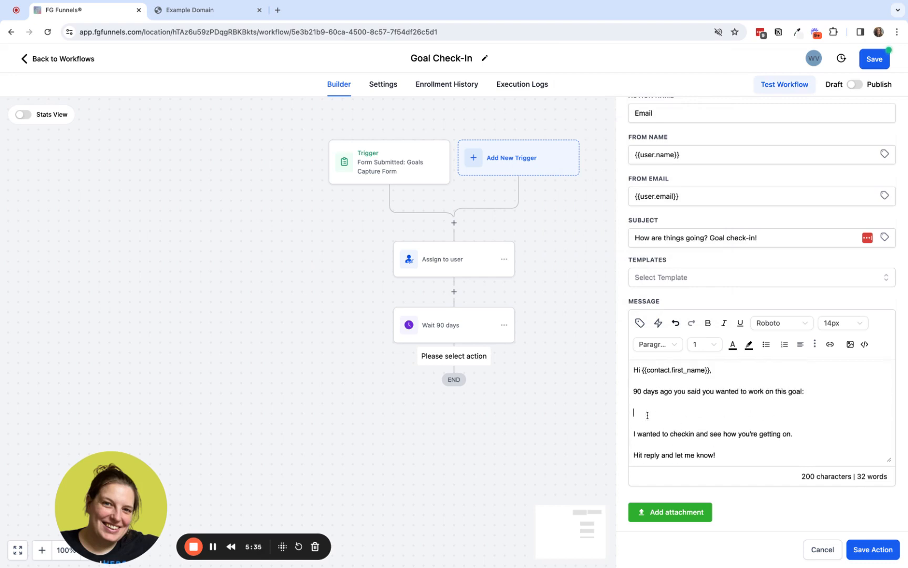
click(641, 325)
click(579, 125)
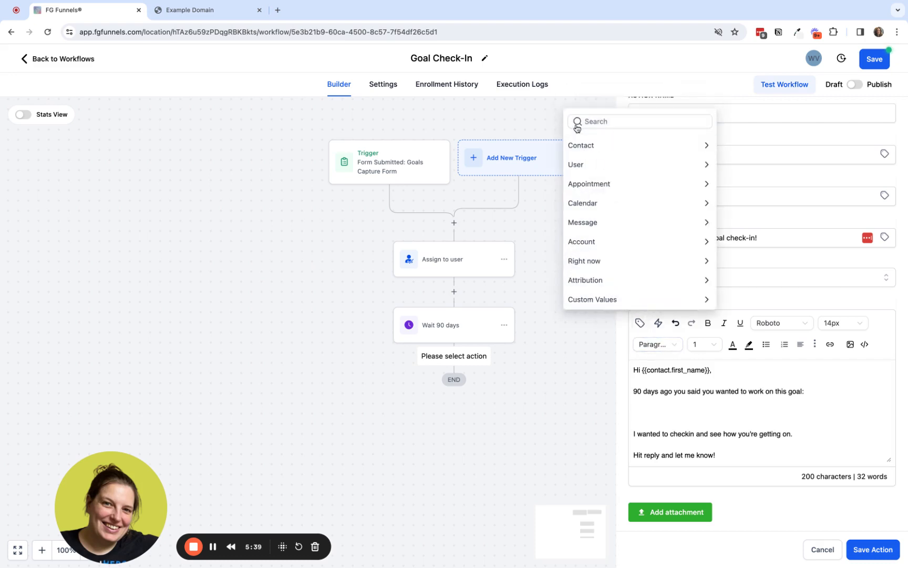
click(584, 151)
scroll(596, 253, down, 3)
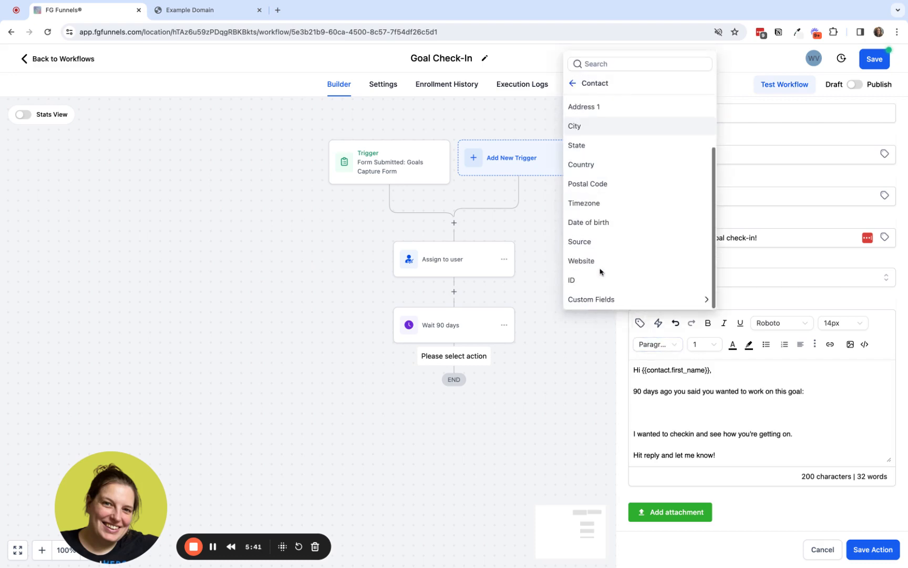
click(599, 300)
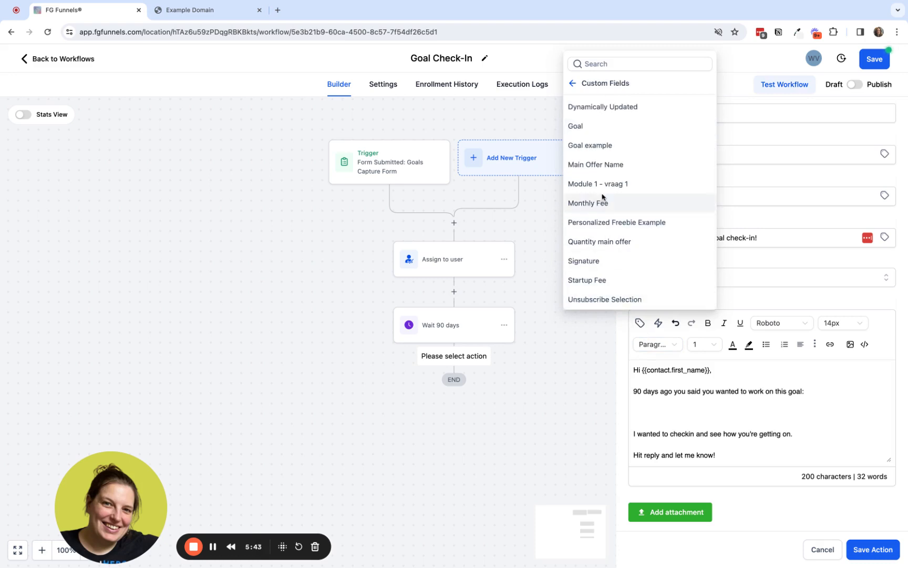
click(576, 126)
drag(684, 411, 634, 415)
click(683, 417)
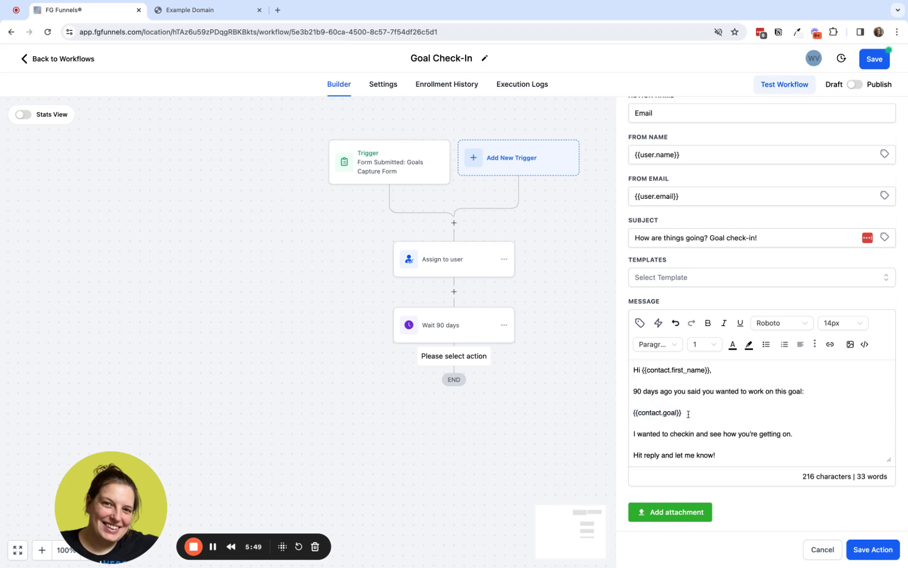
drag(688, 413, 632, 413)
click(699, 411)
Save the email action and the Goal Check-In workflow.
scroll(762, 410, down, 2)
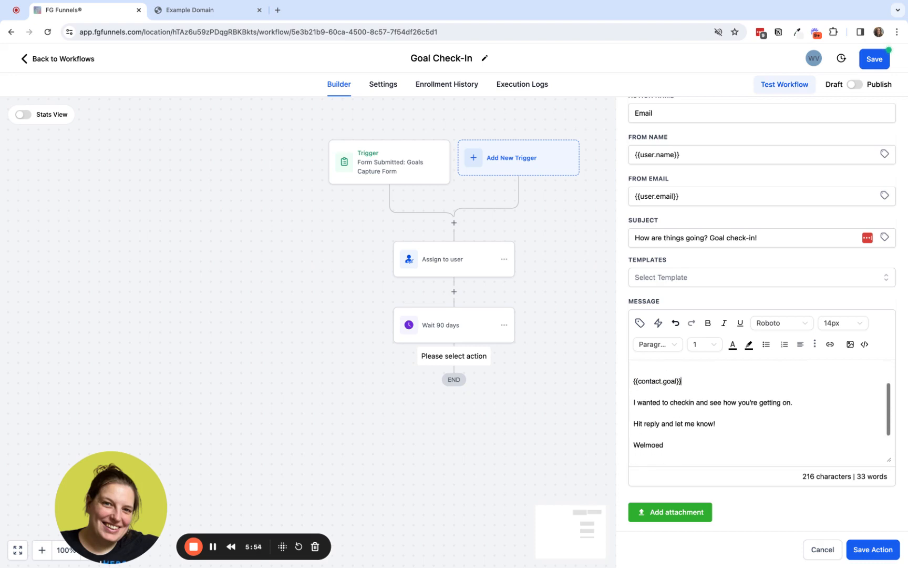
click(872, 549)
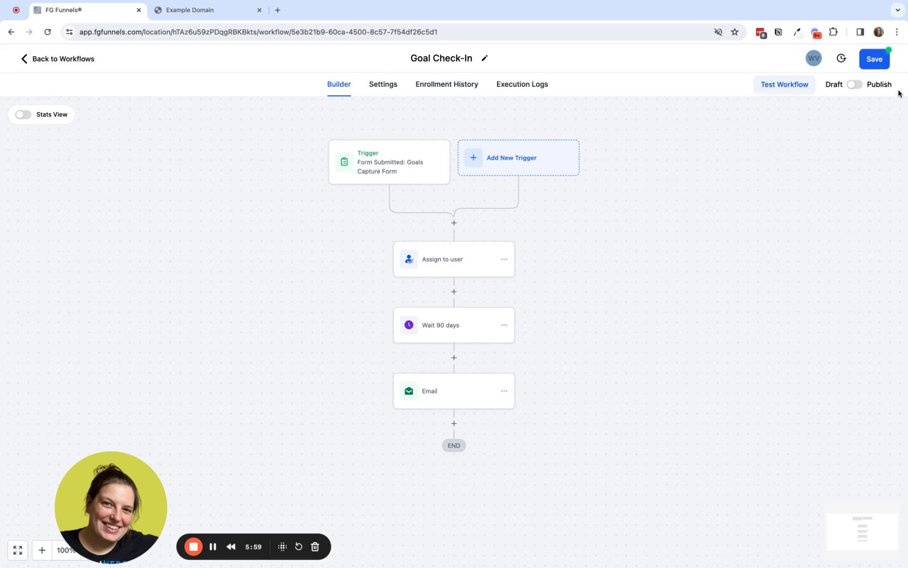
click(875, 62)
Rename the email action as "Email: goal check-in" and save both the action and the workflow.
click(454, 389)
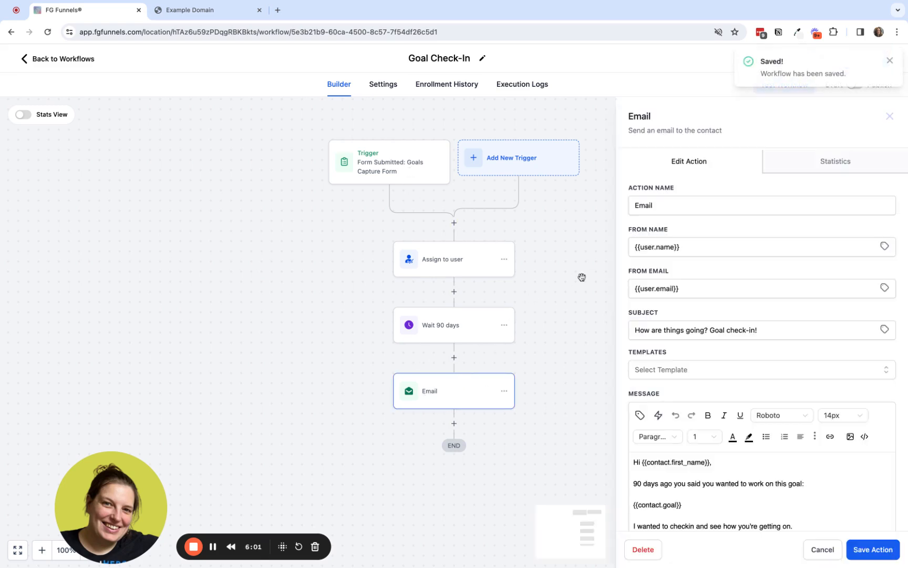
click(681, 208)
text(: goal checkin)
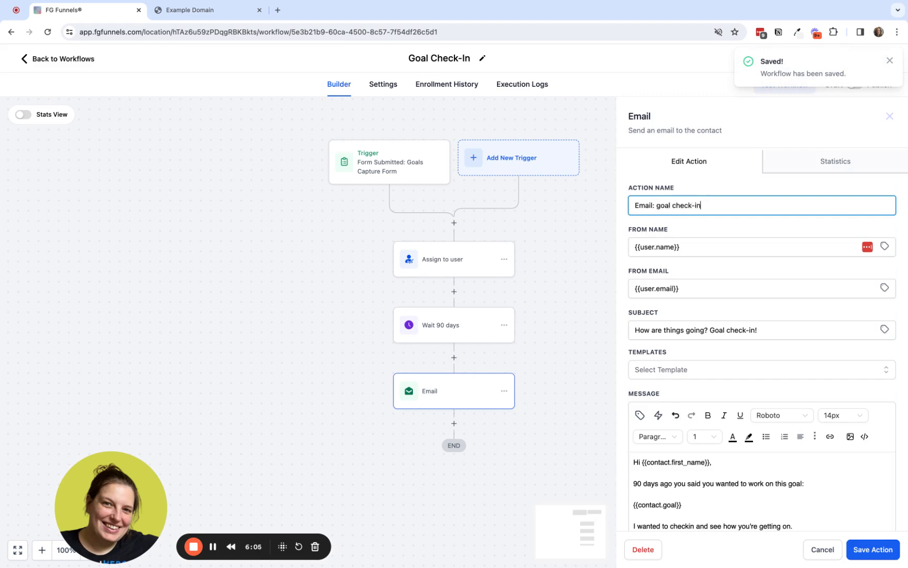
click(871, 551)
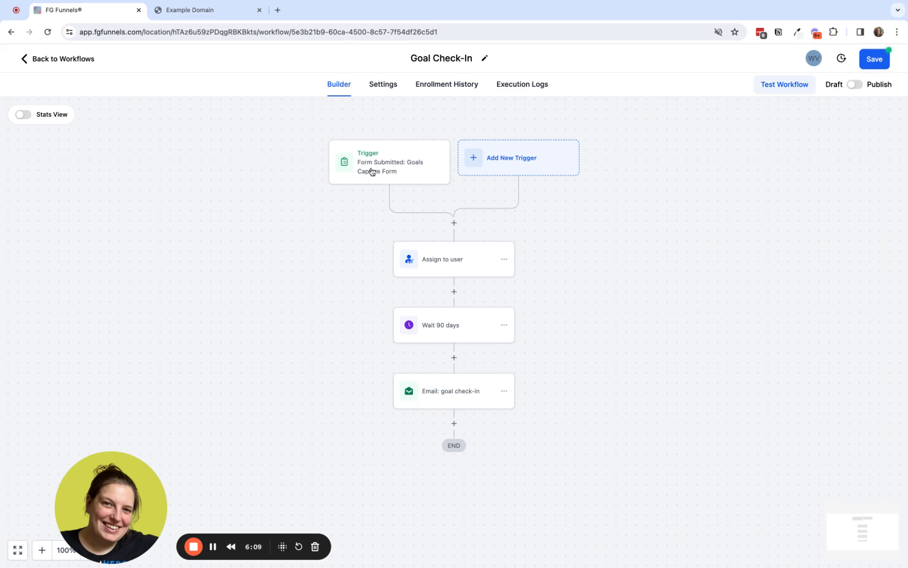
click(875, 59)
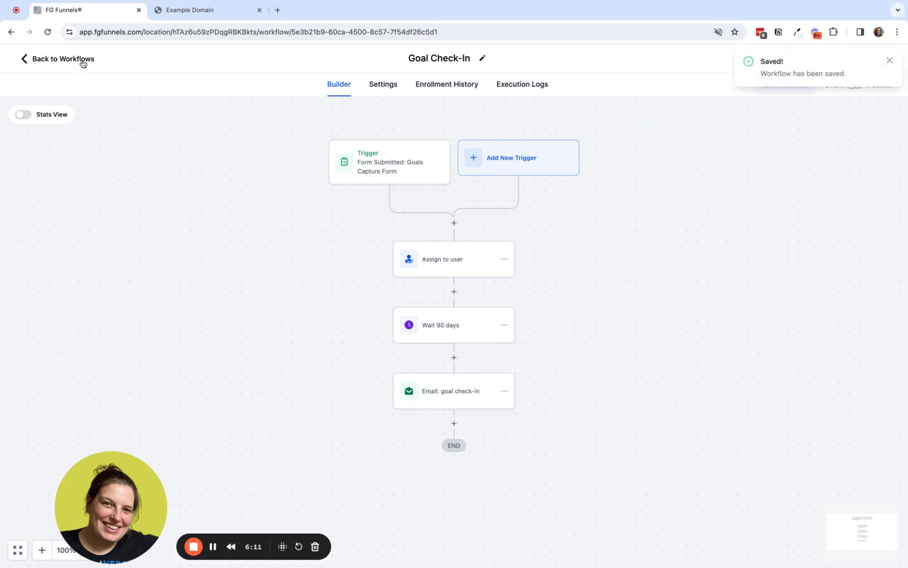
Leave the workflow, search the site's forms for "Goal", and open the Goals Capture Form for editing.
click(82, 61)
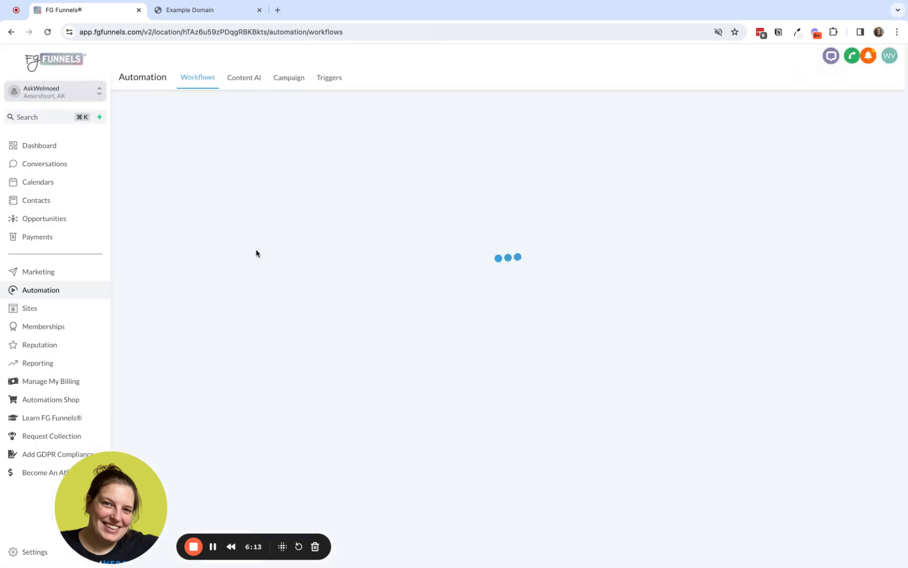
click(78, 309)
mouse_move(365, 81)
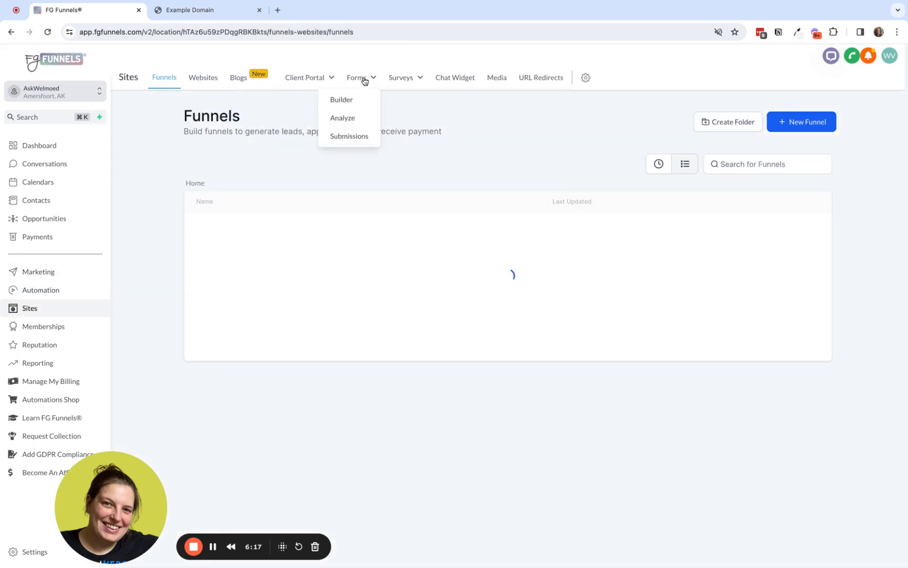
click(352, 100)
click(732, 176)
text(Goal)
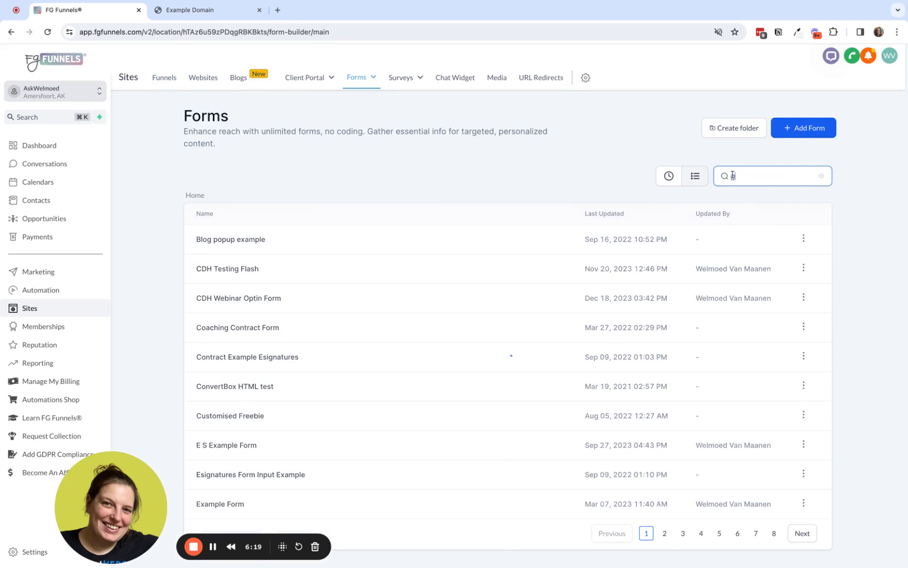
click(237, 239)
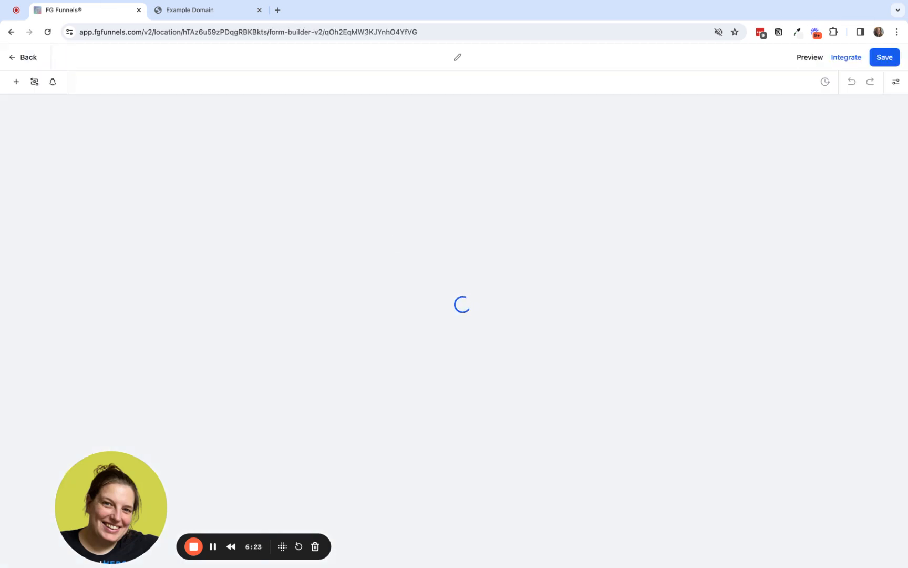
Make the form's Goal field required and save the Goals Capture Form.
click(389, 249)
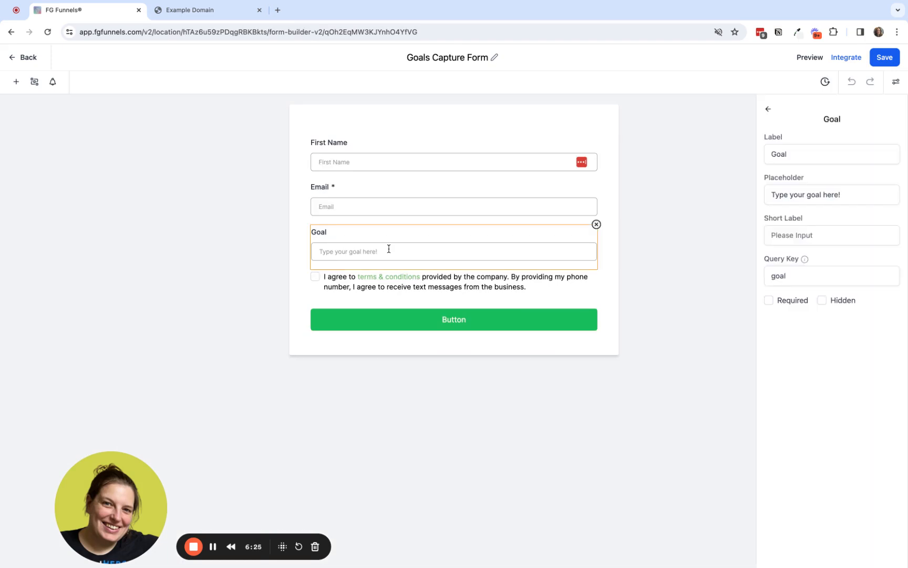
click(769, 301)
click(885, 59)
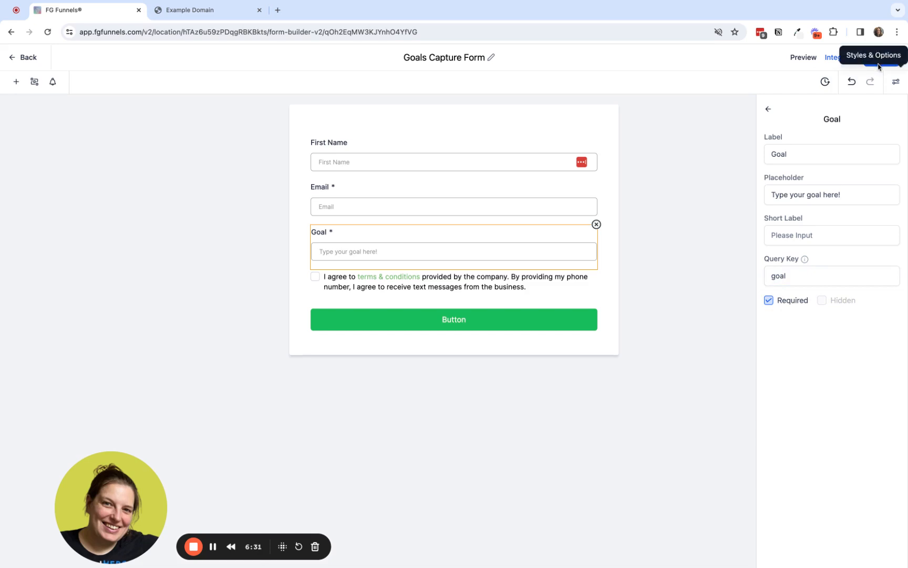
click(657, 147)
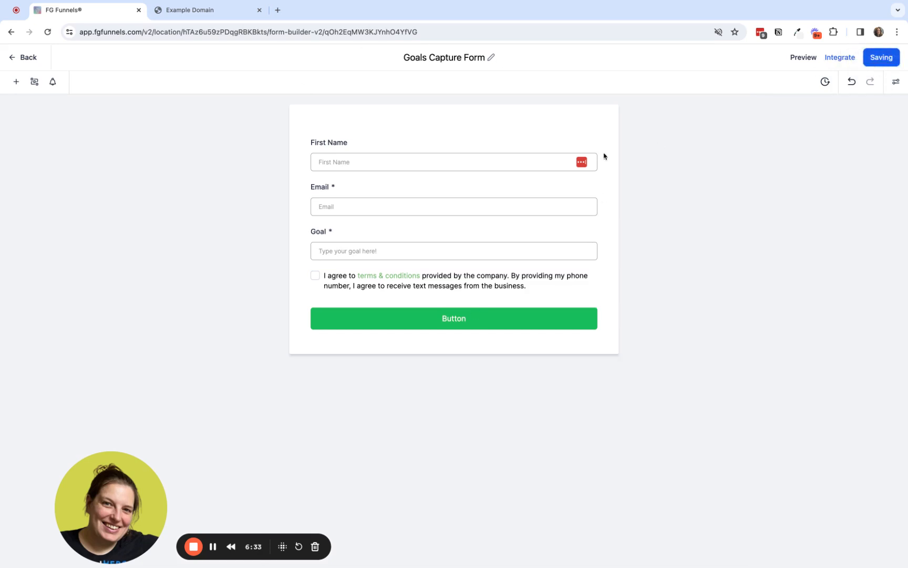